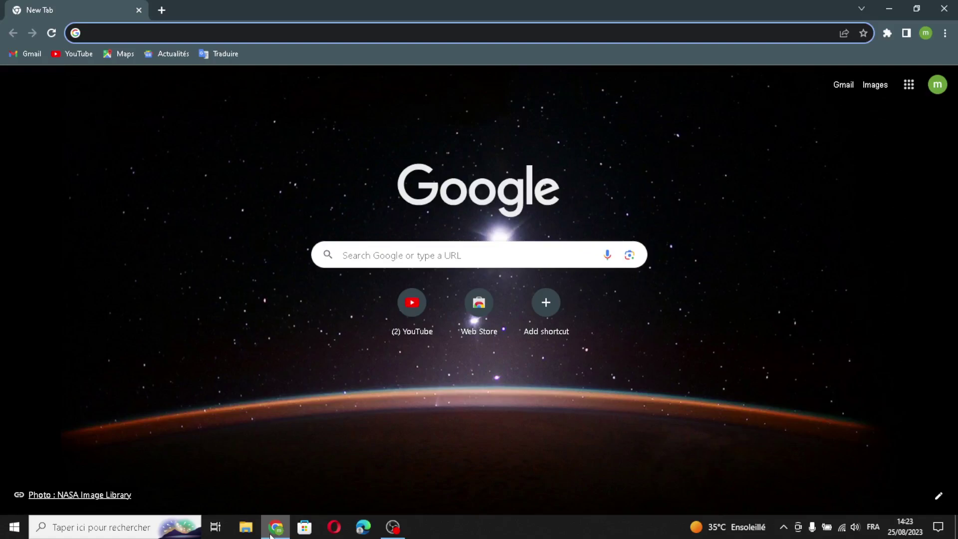
Search the web for wix, open the Wix site and start creating a new site
{"action": "type", "text": "wix"}
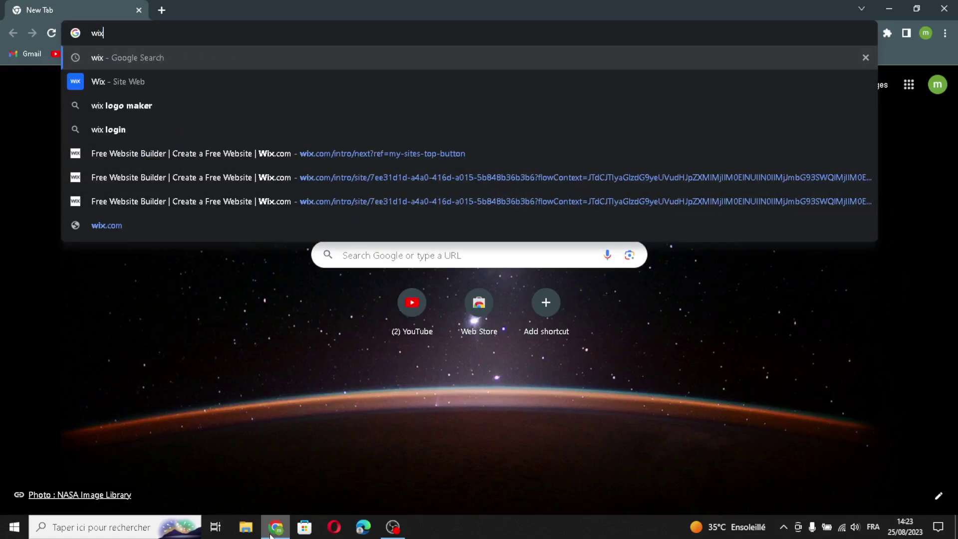
{"action": "key", "text": "Return"}
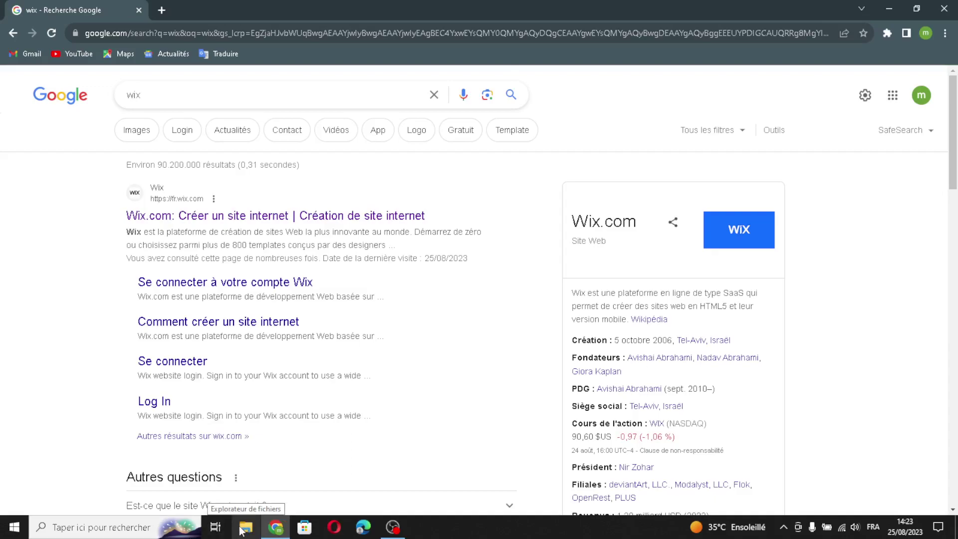
{"action": "left_click", "coordinate": [255, 220]}
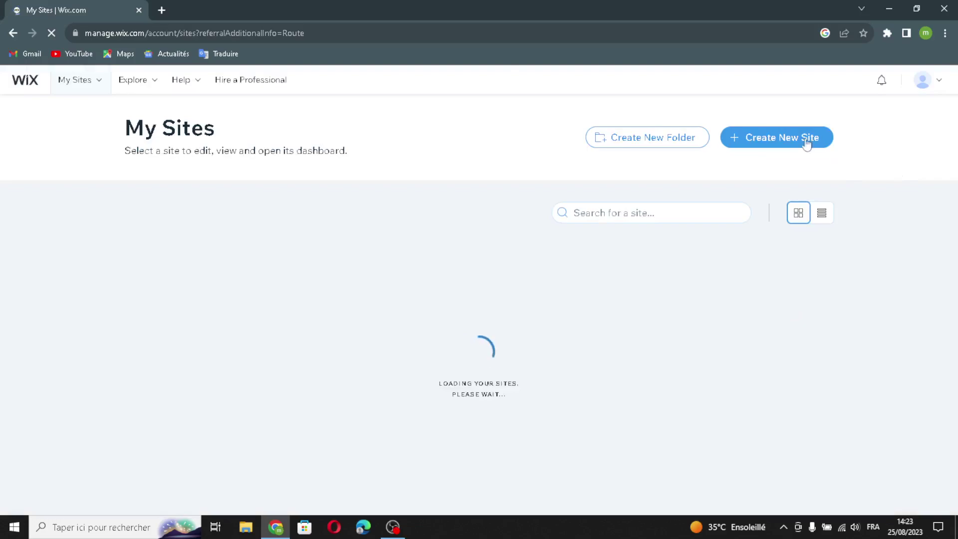
{"action": "left_click", "coordinate": [763, 140]}
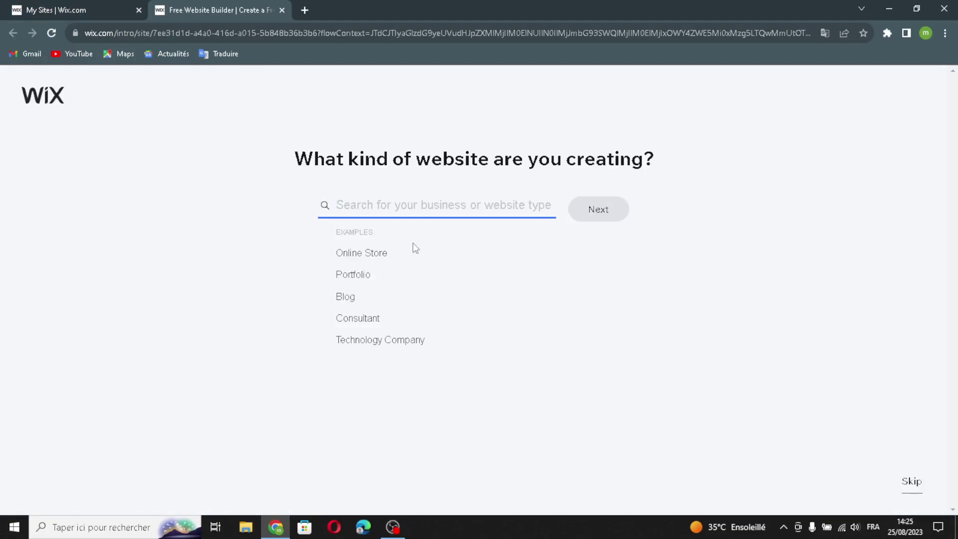
Set the website type to Virtual Assistant Service and continue
{"action": "type", "text": "virtua"}
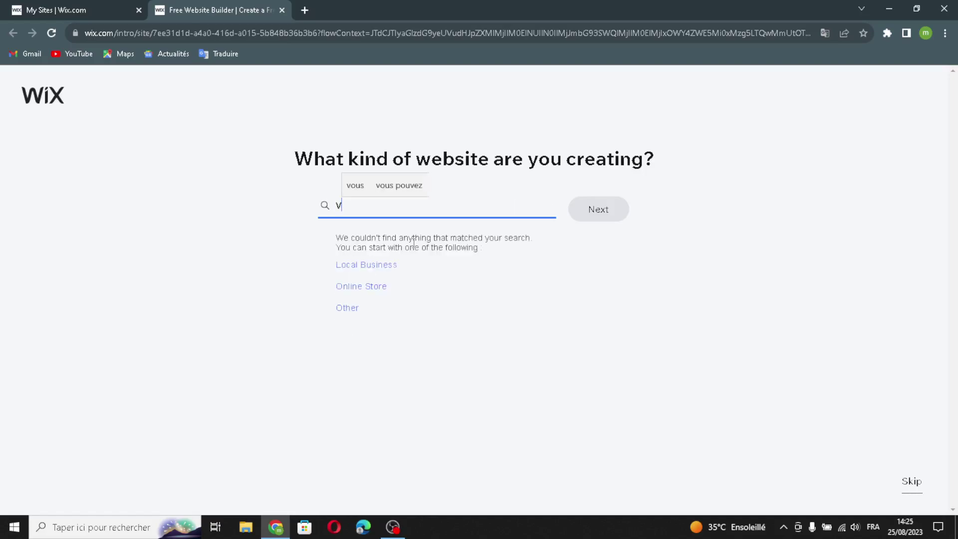
{"action": "type", "text": "l "}
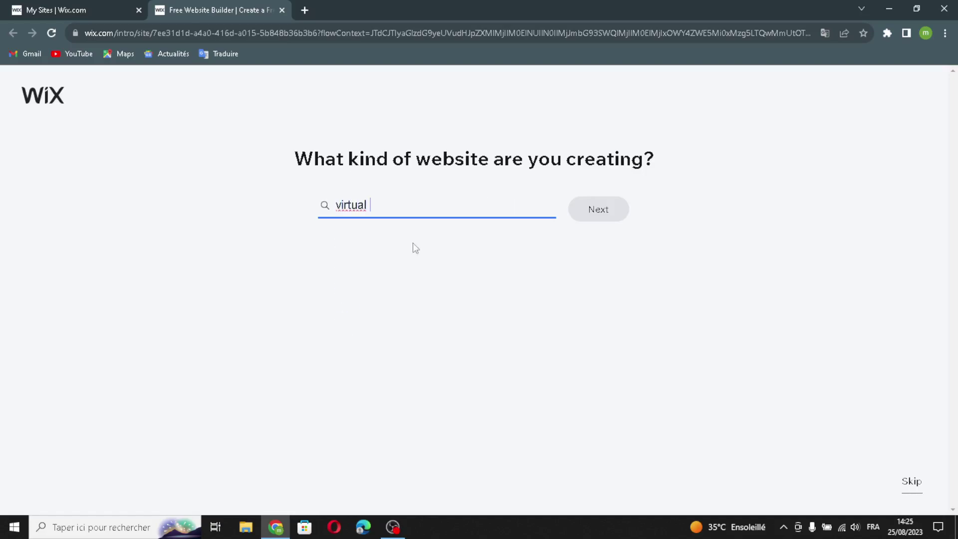
{"action": "type", "text": "assistance a"}
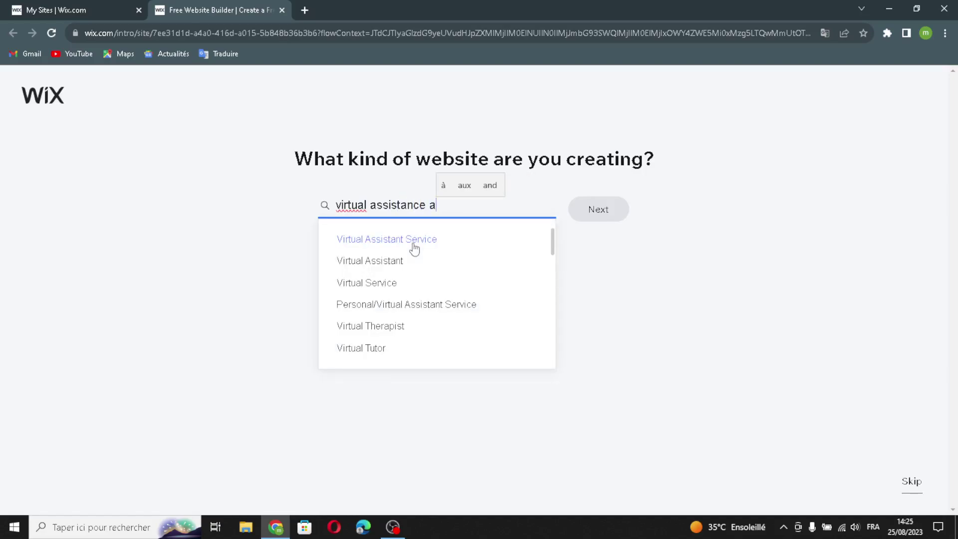
{"action": "left_click", "coordinate": [413, 243]}
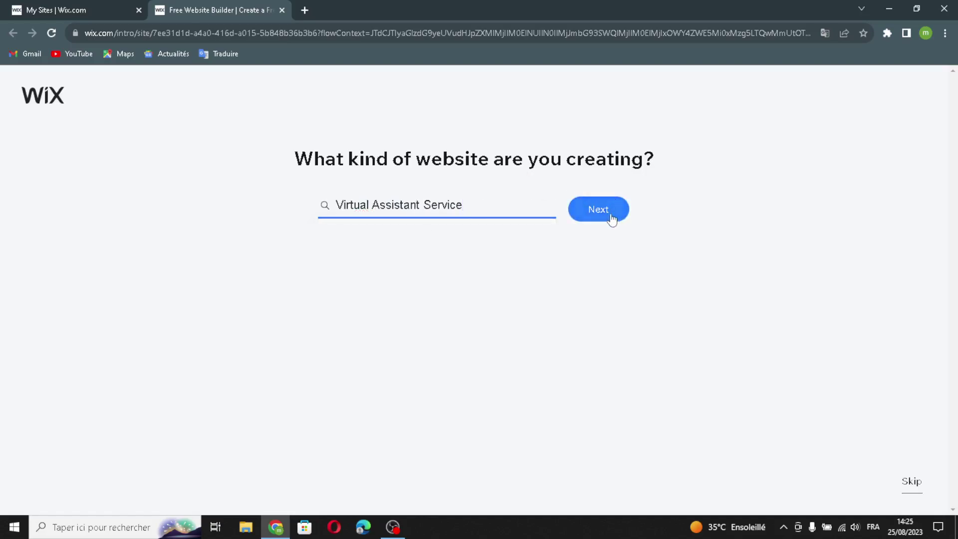
{"action": "left_click", "coordinate": [603, 216]}
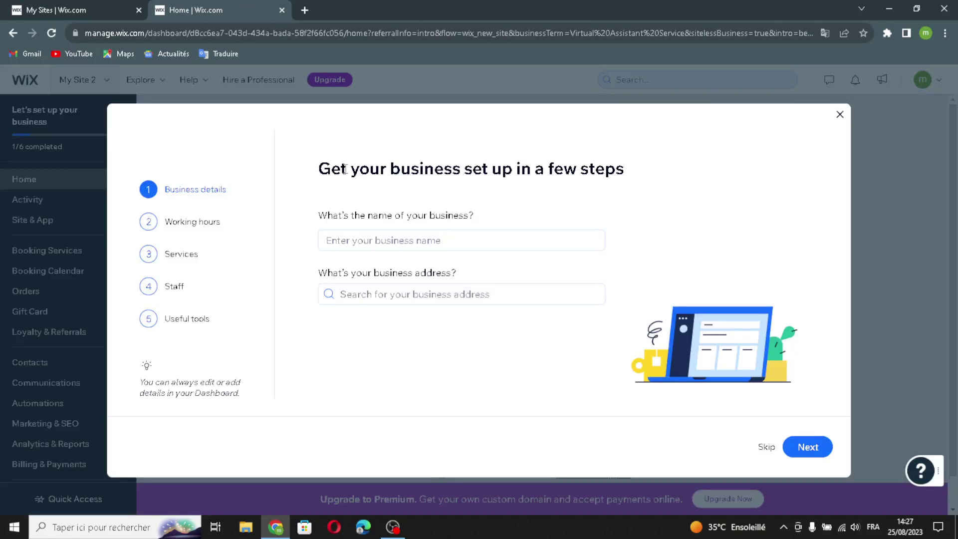
Name the business VirtuServe without an address and accept the default working hours
{"action": "left_click", "coordinate": [358, 234]}
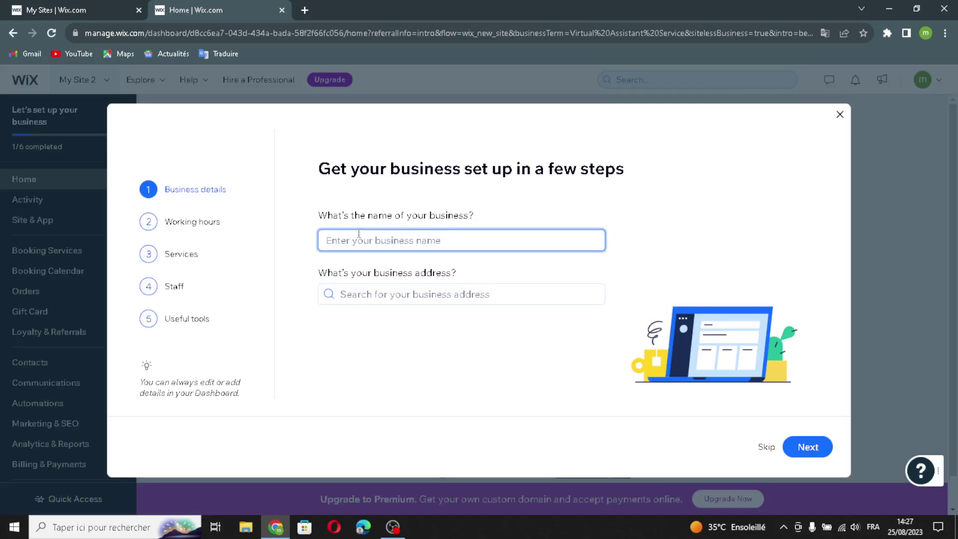
{"action": "type", "text": "VirtuServe"}
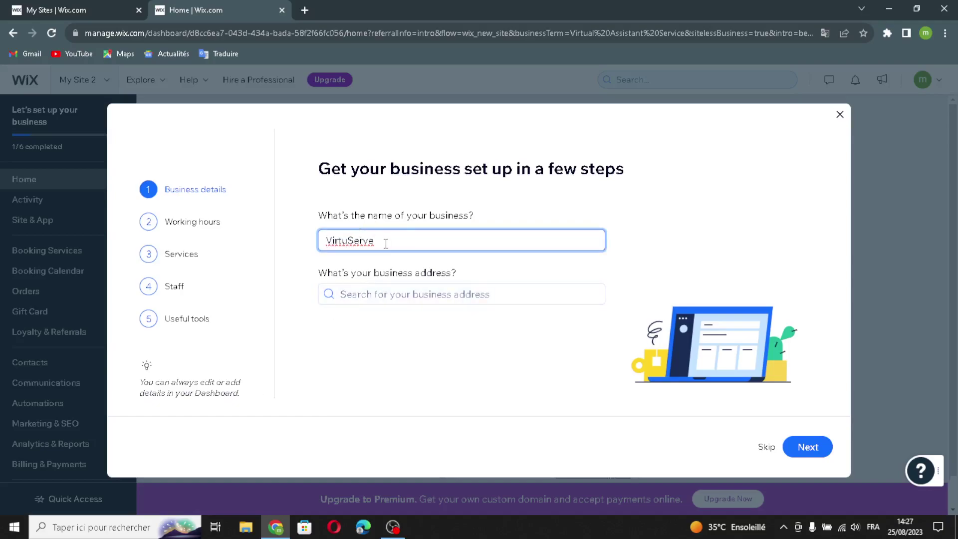
{"action": "left_click", "coordinate": [809, 448]}
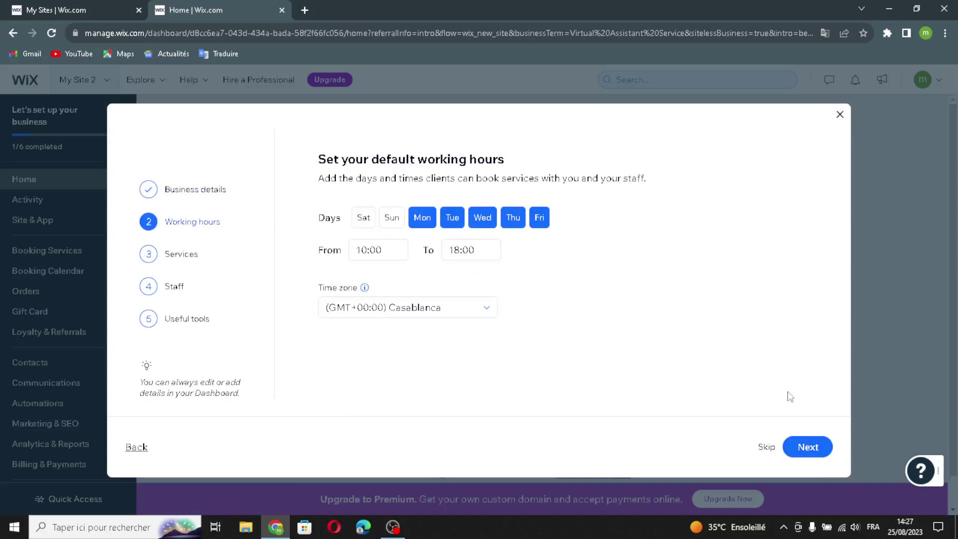
{"action": "left_click", "coordinate": [806, 447]}
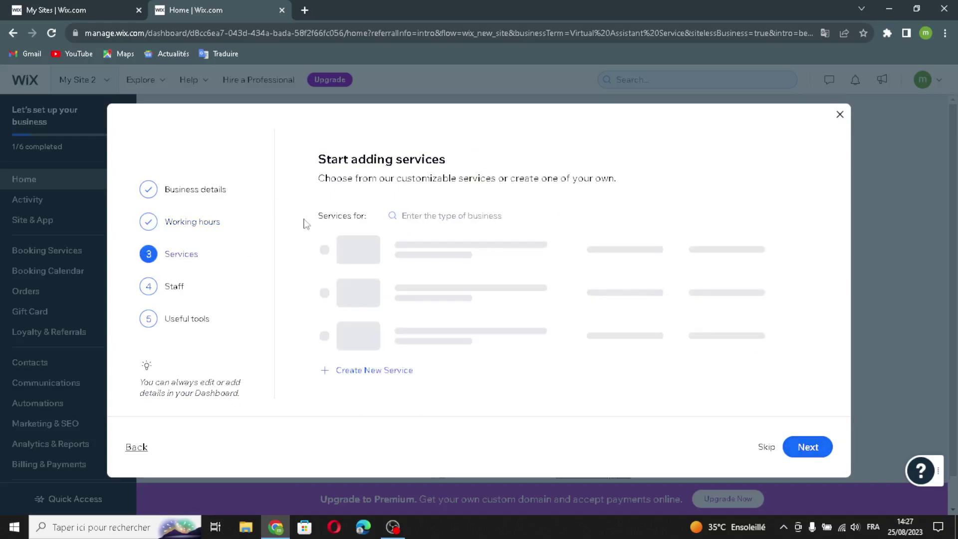
Add Express Mediation, Virtual Discovery Session, 1-on-1 Stategy Session, The Brand Framework, 1-on-1 Coaching for Creatives and Initial Consultation as services, keeping the default staff member
{"action": "left_click", "coordinate": [337, 256]}
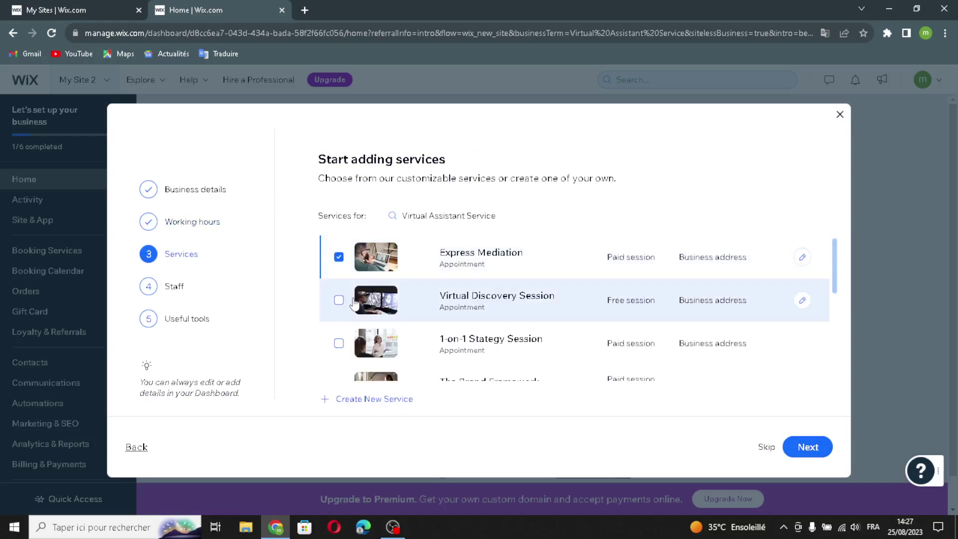
{"action": "left_click", "coordinate": [338, 300]}
{"action": "left_click", "coordinate": [339, 342]}
{"action": "scroll", "coordinate": [355, 299], "scroll_direction": "down", "scroll_amount": 3}
{"action": "left_click", "coordinate": [339, 266]}
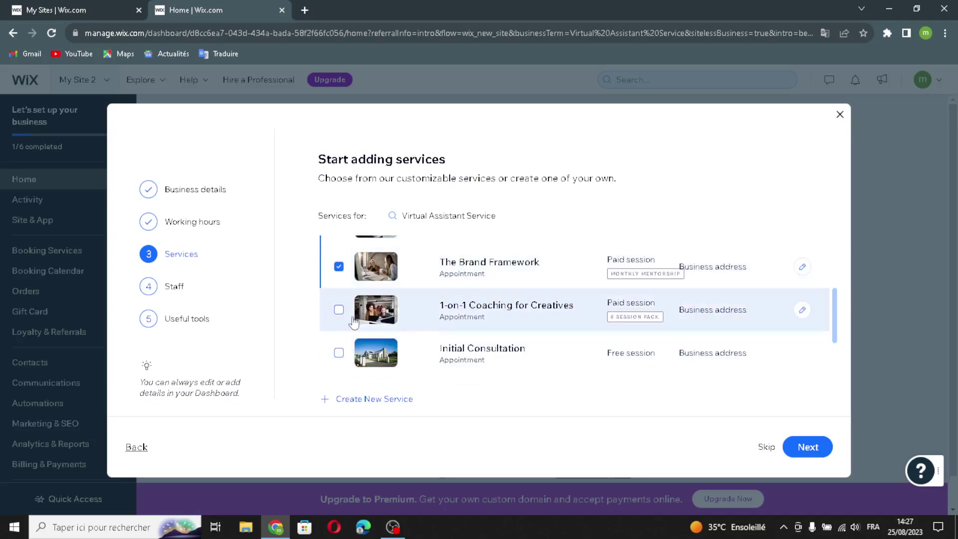
{"action": "left_click", "coordinate": [339, 309]}
{"action": "left_click", "coordinate": [339, 352]}
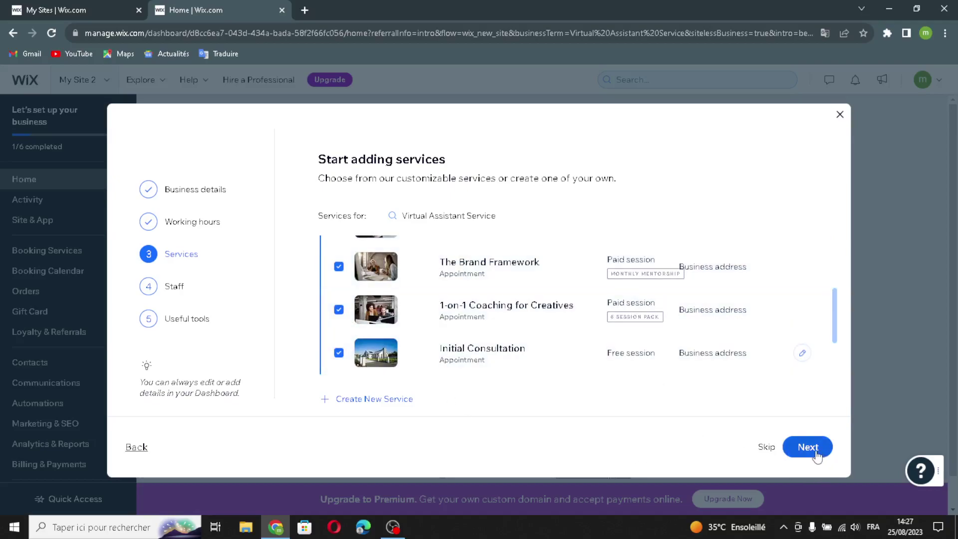
{"action": "left_click", "coordinate": [800, 451]}
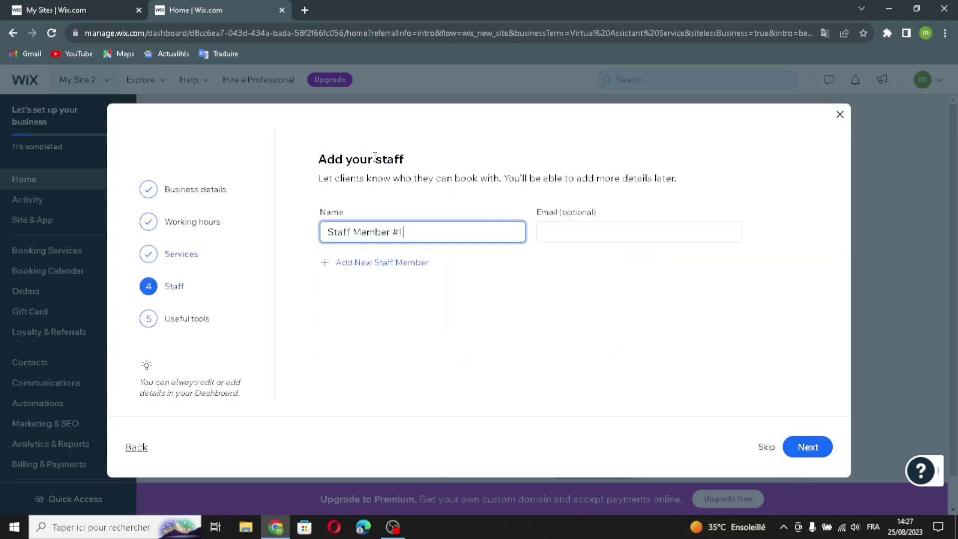
{"action": "left_click", "coordinate": [808, 447]}
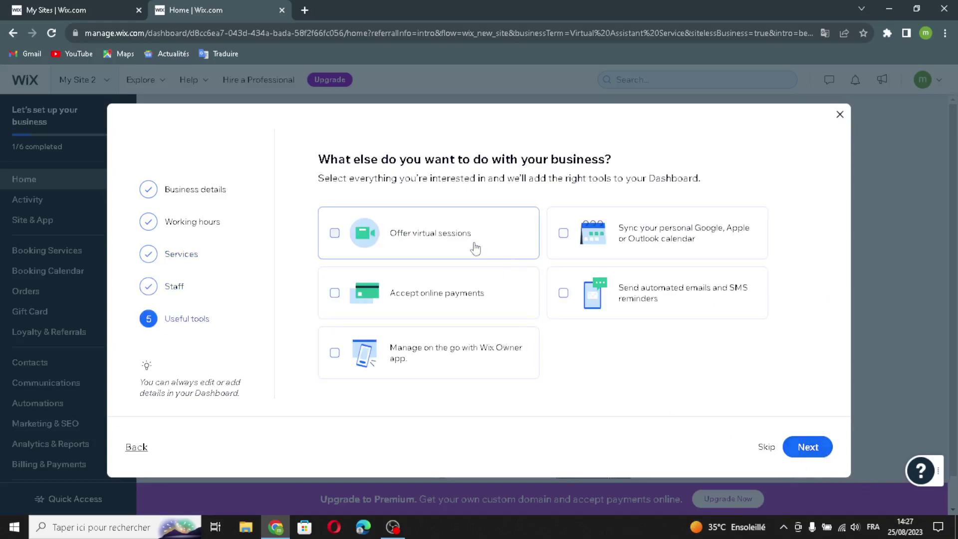
Choose the virtual sessions, online payments, calendar sync, automated reminders and Wix Owner app tools, and continue to the dashboard
{"action": "left_click", "coordinate": [445, 227]}
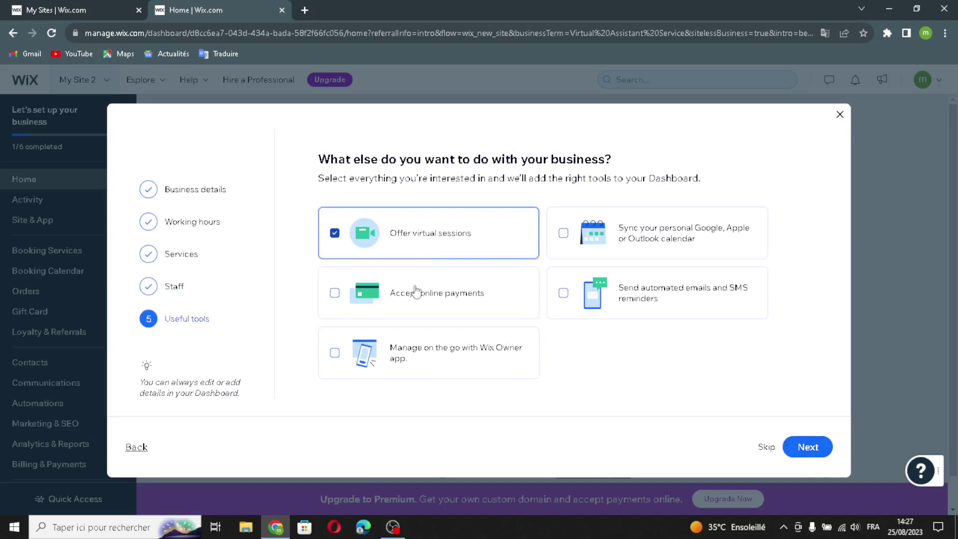
{"action": "left_click", "coordinate": [491, 312]}
{"action": "left_click_drag", "start_coordinate": [480, 347], "coordinate": [475, 359]}
{"action": "left_click", "coordinate": [582, 286]}
{"action": "left_click", "coordinate": [501, 372]}
{"action": "left_click", "coordinate": [553, 252]}
{"action": "left_click", "coordinate": [824, 451]}
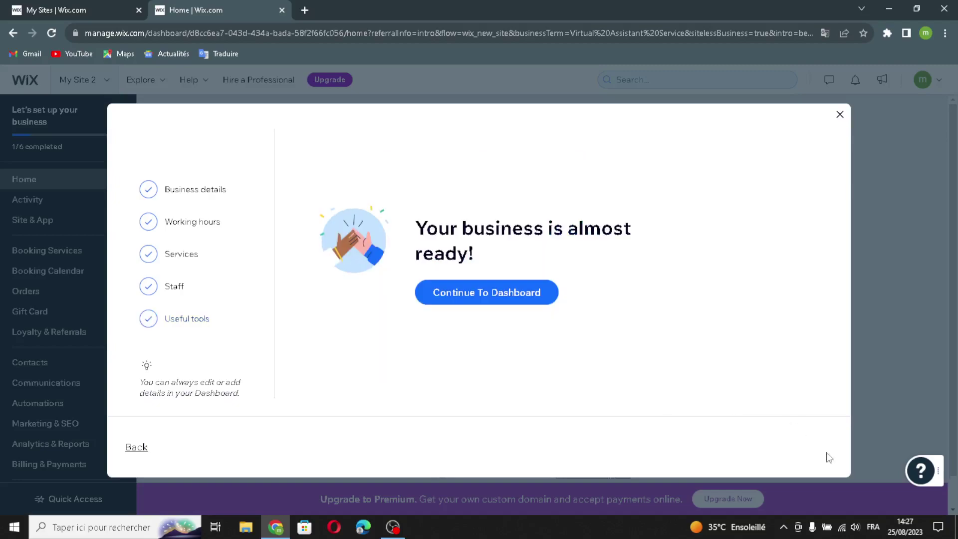
{"action": "left_click", "coordinate": [531, 290]}
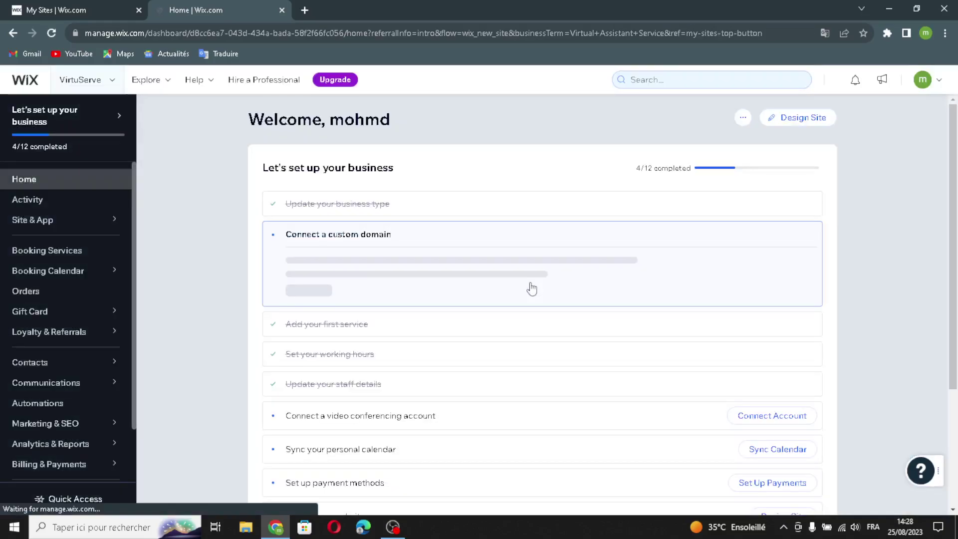
Start designing the site by letting Wix create it, and accept the business info as filled in
{"action": "left_click", "coordinate": [797, 118]}
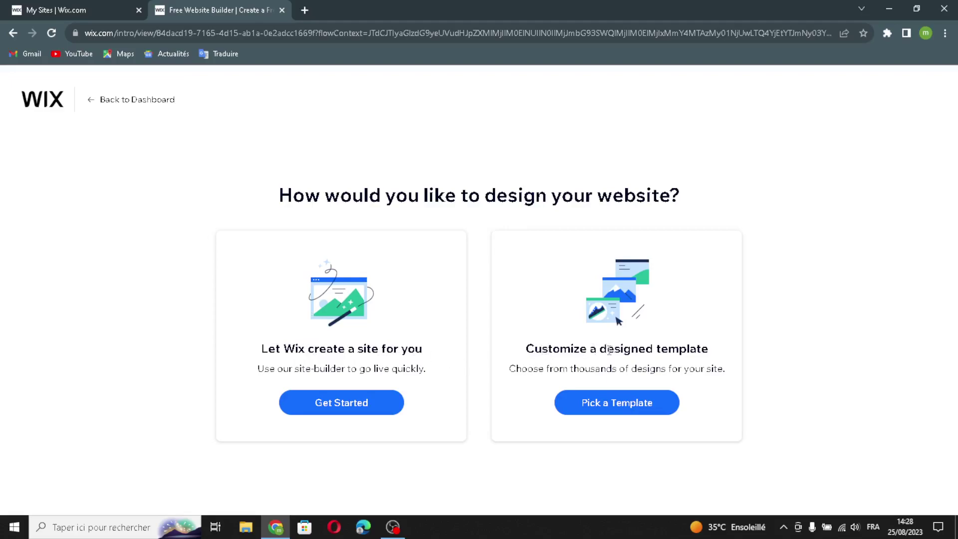
{"action": "left_click", "coordinate": [363, 400]}
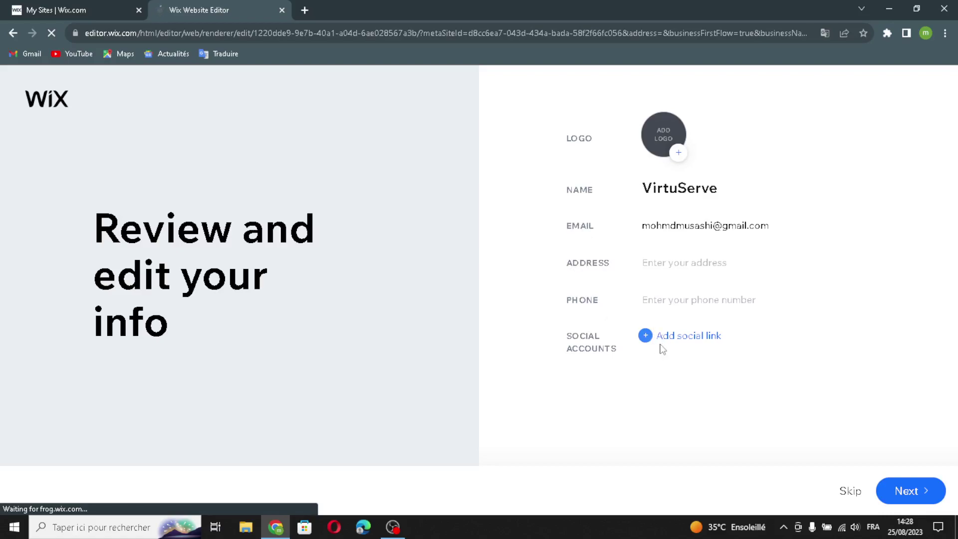
{"action": "left_click", "coordinate": [913, 492]}
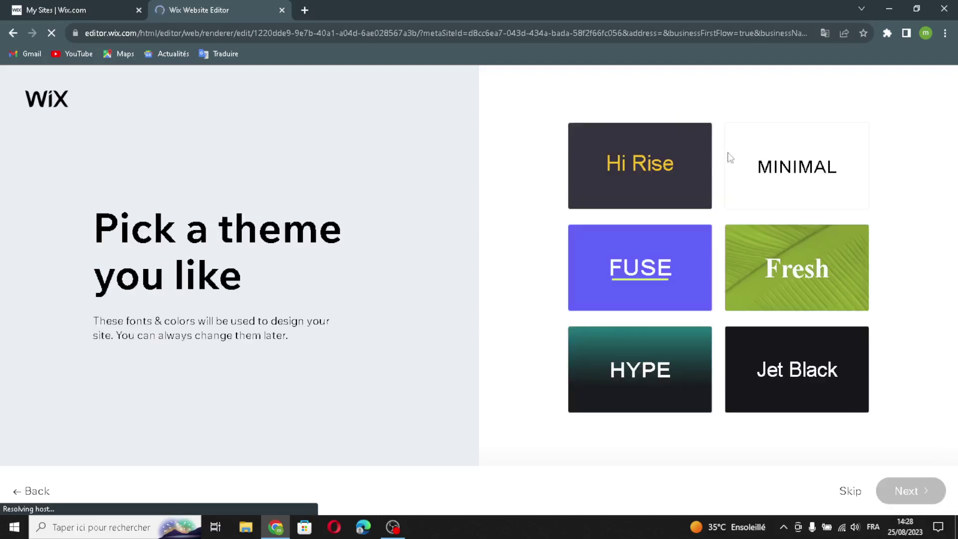
Choose the HYPE theme and the homepage design with the VirtuServe title over the office and bicycle photo
{"action": "left_click", "coordinate": [680, 362]}
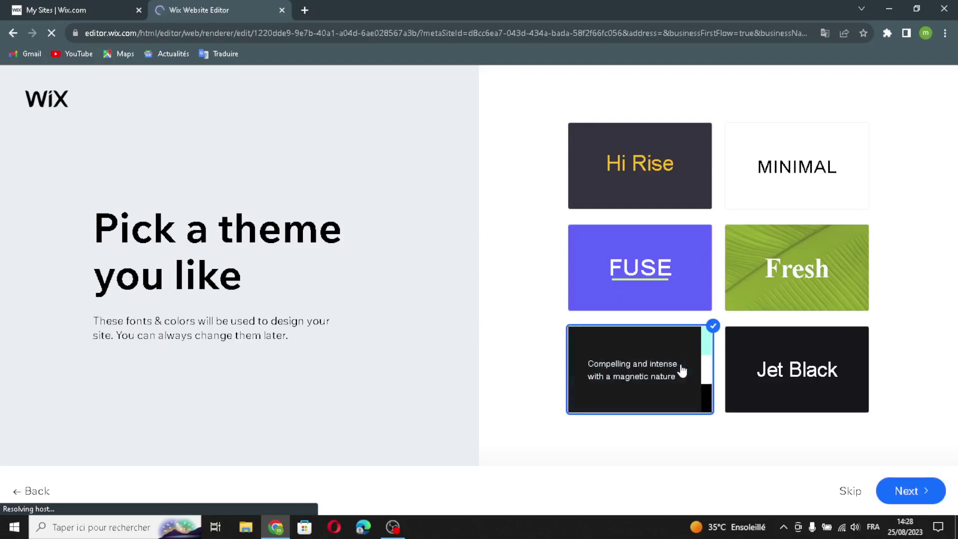
{"action": "left_click", "coordinate": [897, 484]}
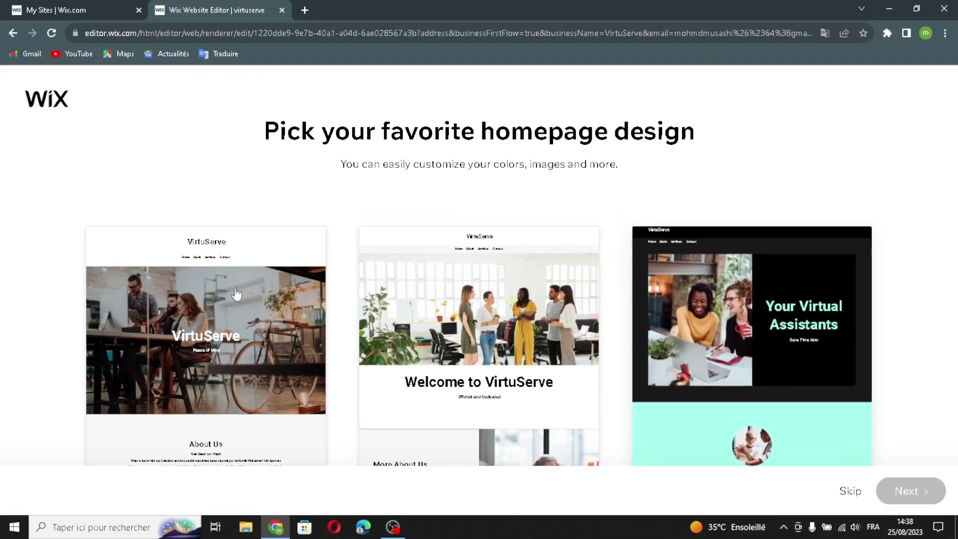
{"action": "left_click", "coordinate": [332, 284]}
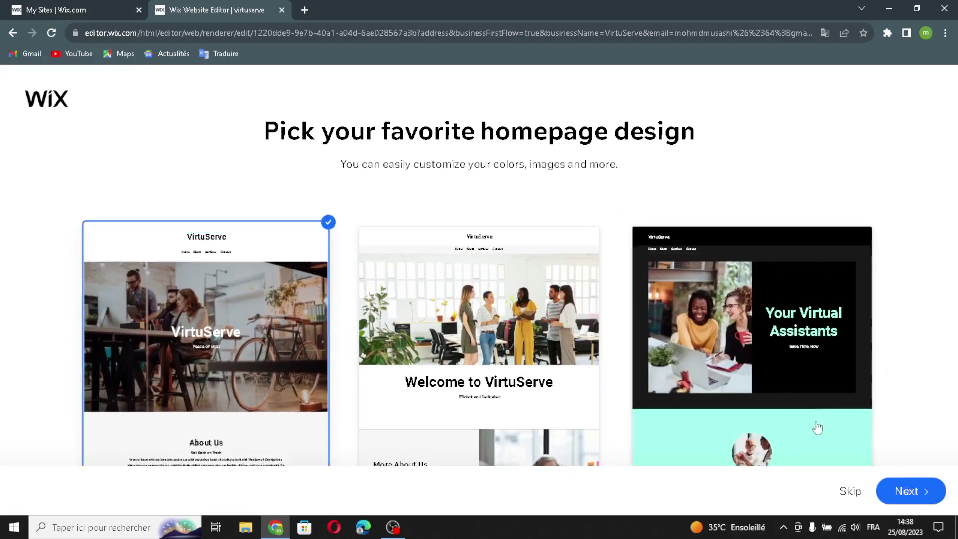
{"action": "key", "text": "Return"}
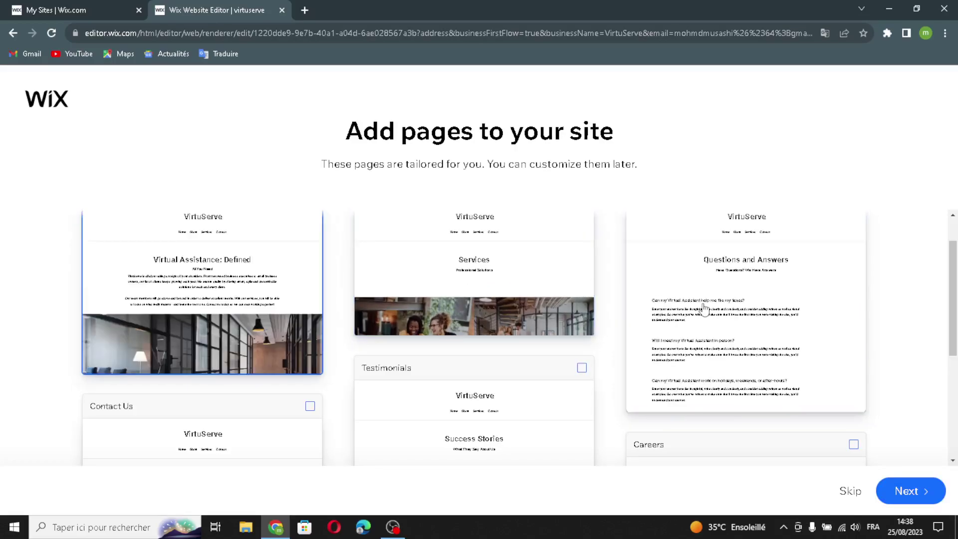
Add the Services, Questions and Answers, Testimonials, Contact Us and Careers pages to the site and open it in the editor
{"action": "left_click", "coordinate": [657, 451]}
{"action": "left_click", "coordinate": [540, 447]}
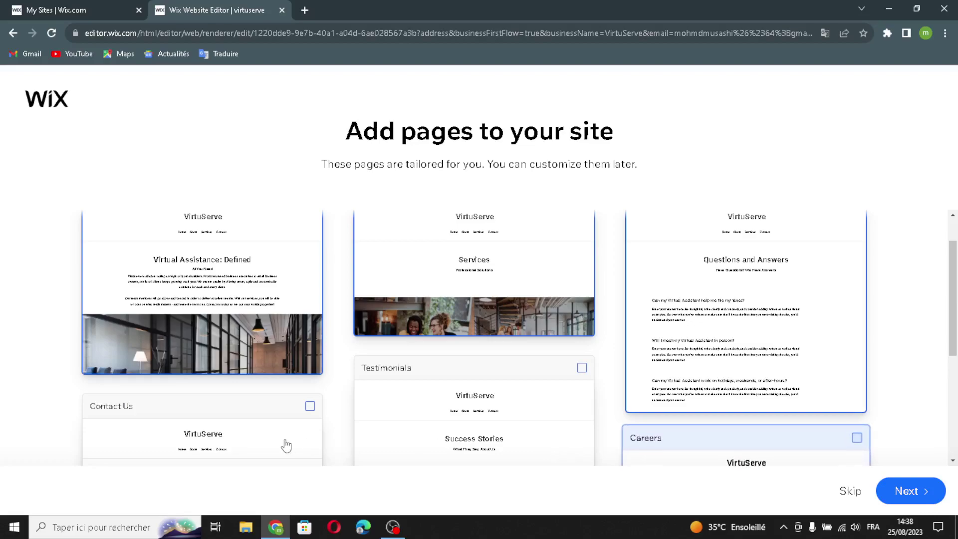
{"action": "left_click", "coordinate": [314, 434]}
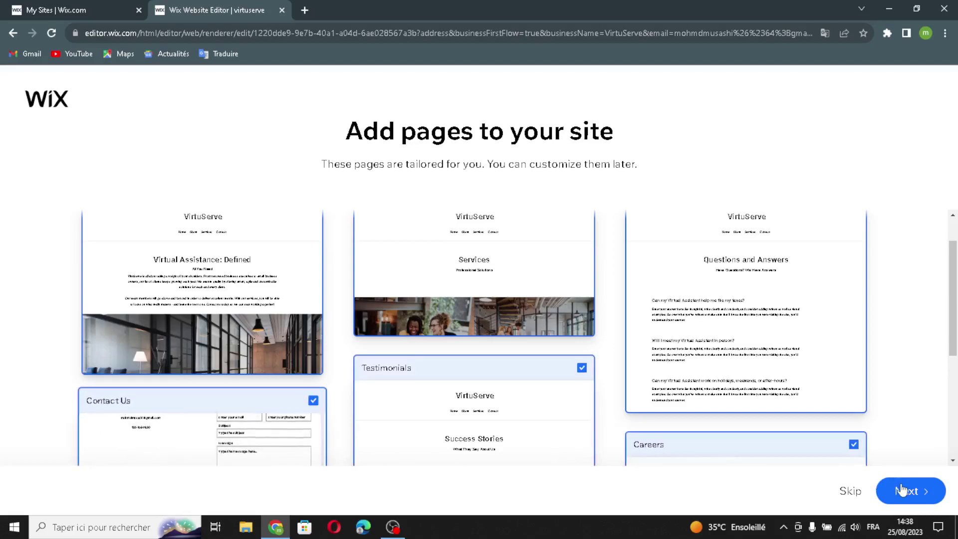
{"action": "left_click", "coordinate": [925, 494]}
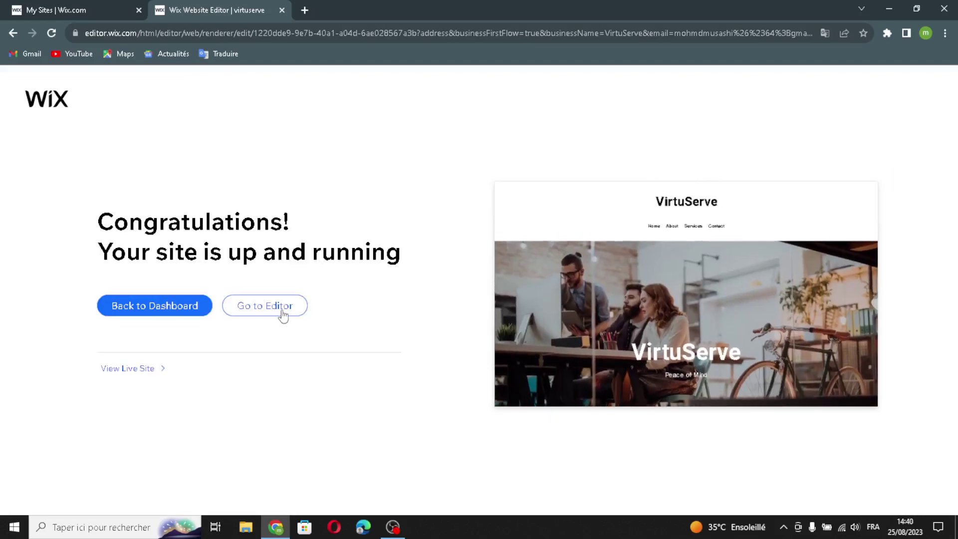
{"action": "left_click", "coordinate": [280, 307]}
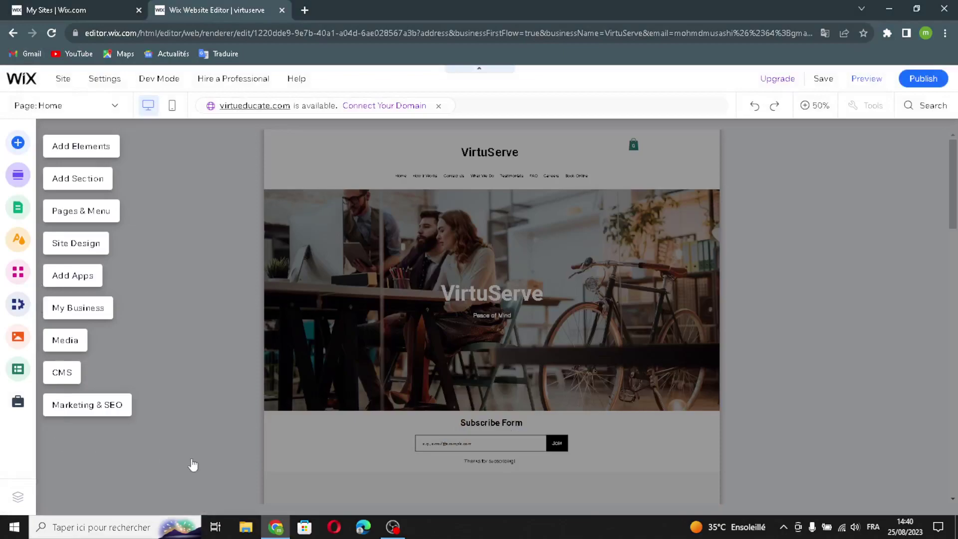
Browse the elements that can be added to the page, examining the themed text, titles, paragraphs and image options
{"action": "left_click", "coordinate": [88, 145]}
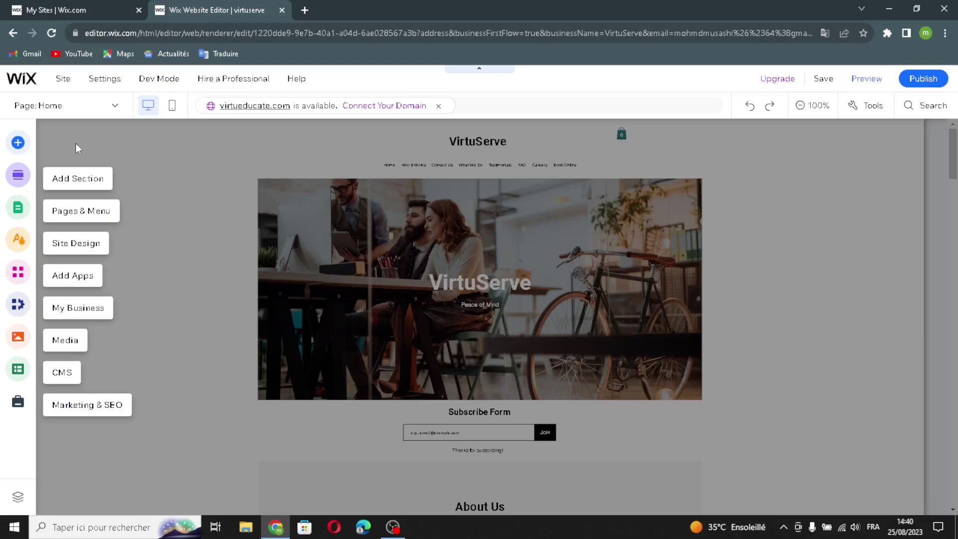
{"action": "left_click", "coordinate": [76, 143]}
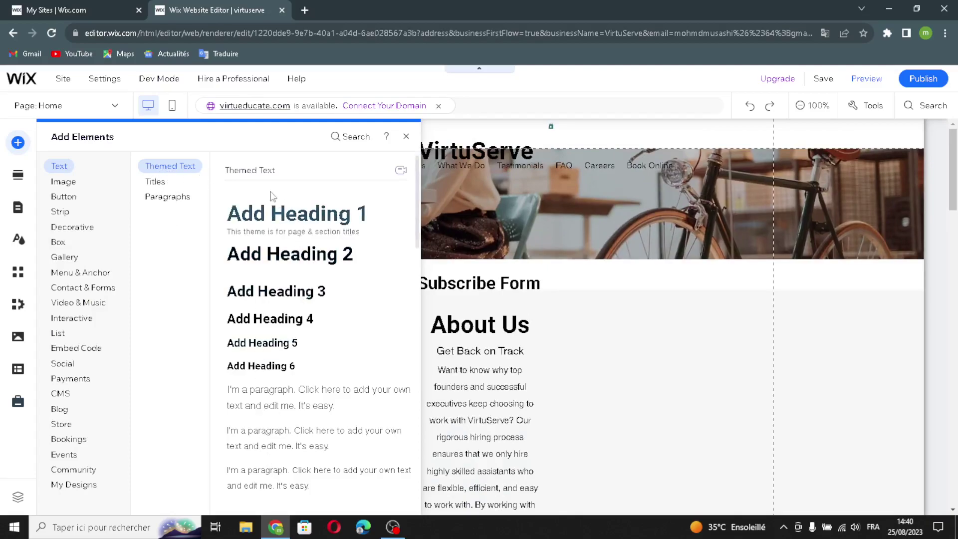
{"action": "left_click", "coordinate": [154, 184]}
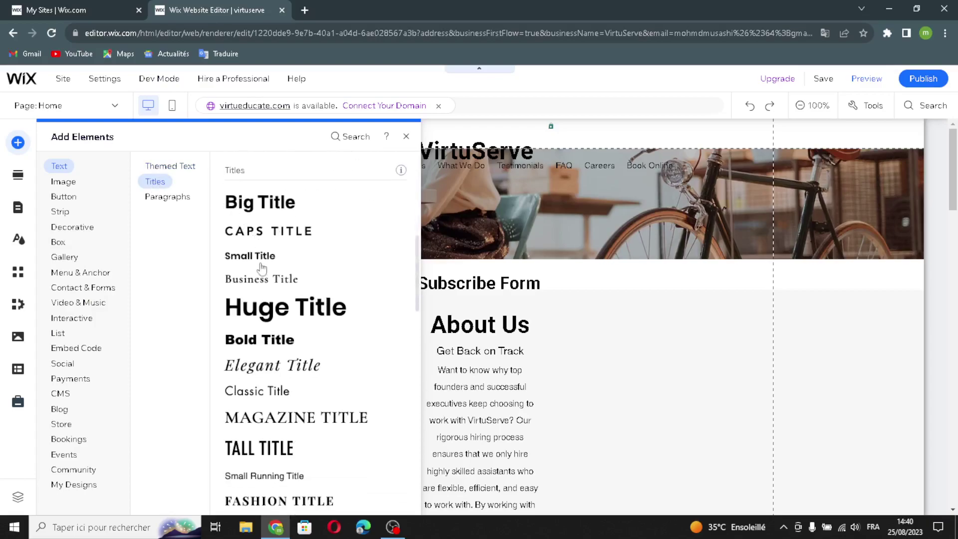
{"action": "left_click", "coordinate": [156, 198]}
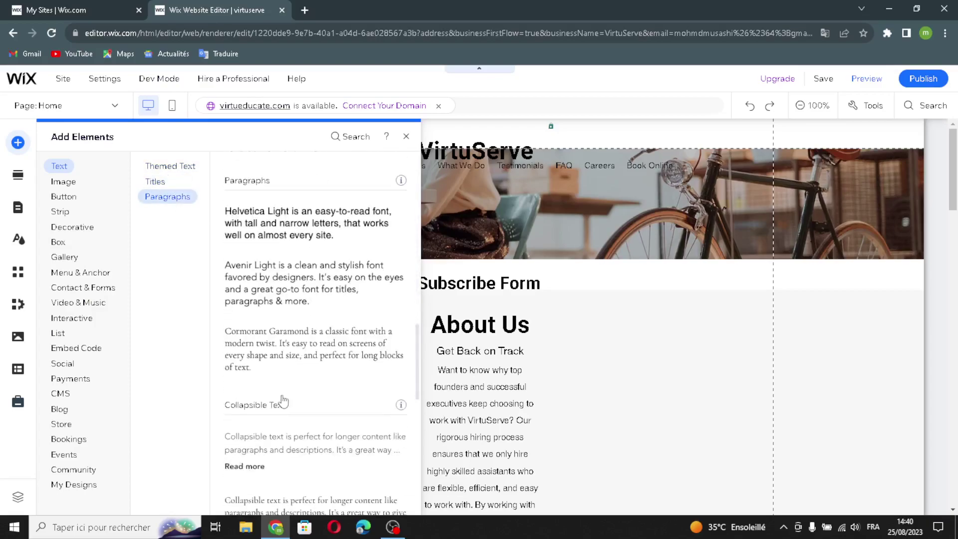
{"action": "left_click", "coordinate": [69, 185]}
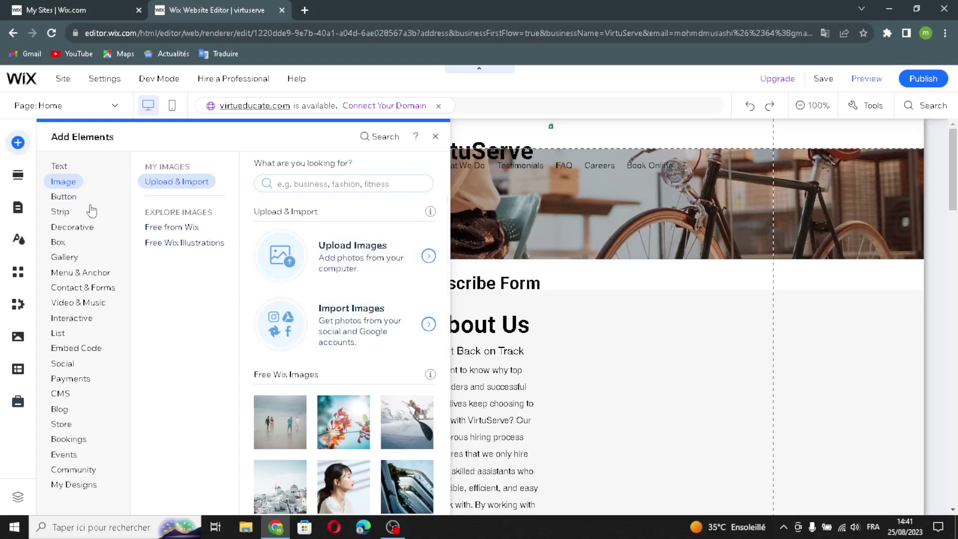
Examine the button elements, from themed, text and icon, image, document and iTunes buttons to the Pay and PayPal payment buttons
{"action": "left_click", "coordinate": [63, 197]}
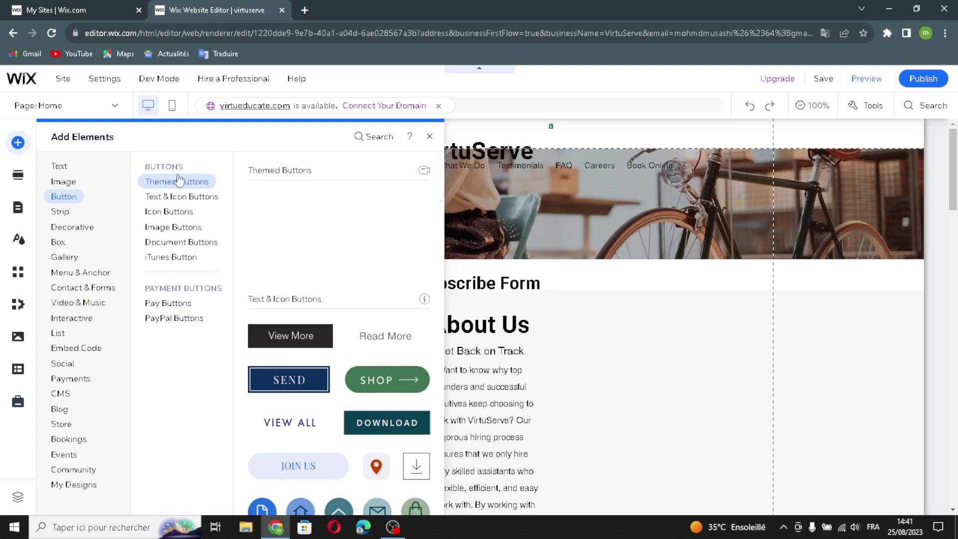
{"action": "left_click", "coordinate": [170, 199]}
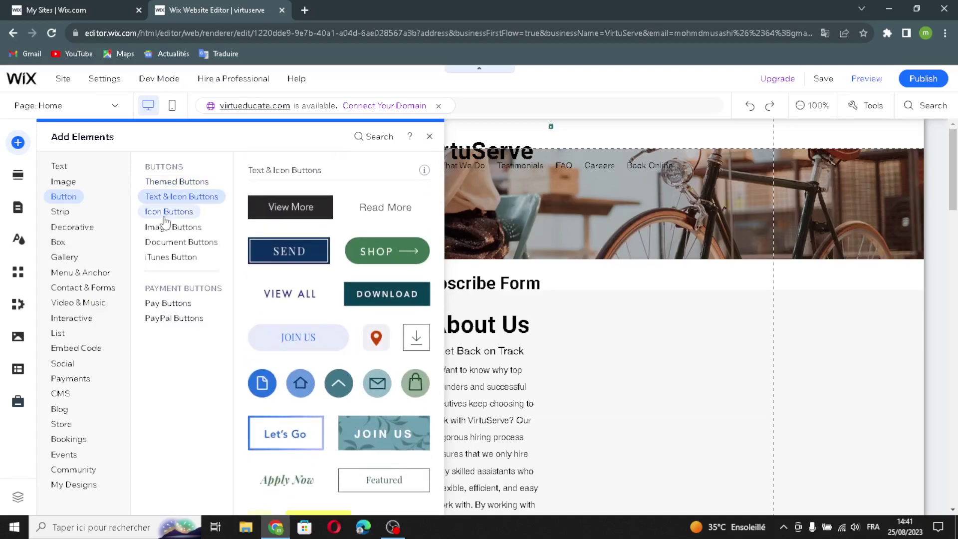
{"action": "left_click", "coordinate": [162, 213]}
{"action": "left_click", "coordinate": [174, 229]}
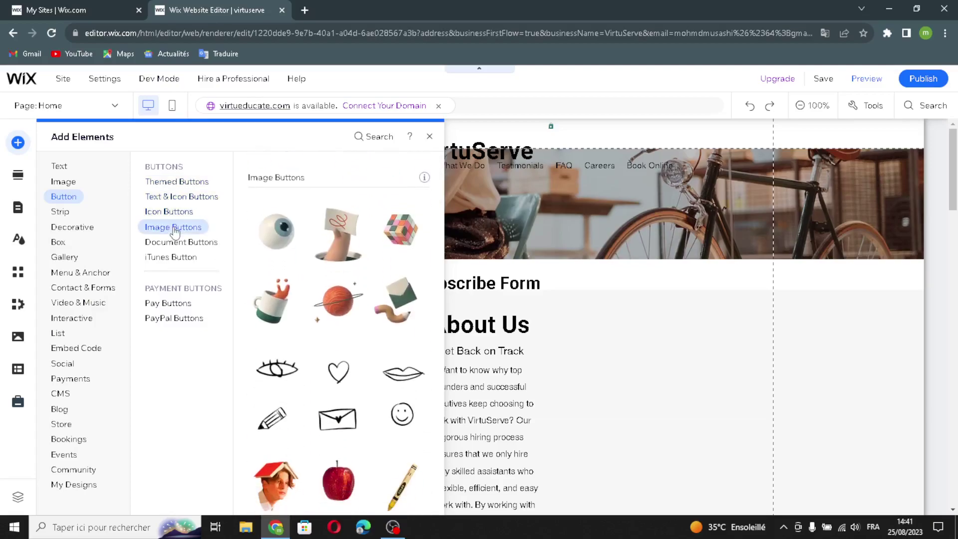
{"action": "left_click", "coordinate": [172, 244]}
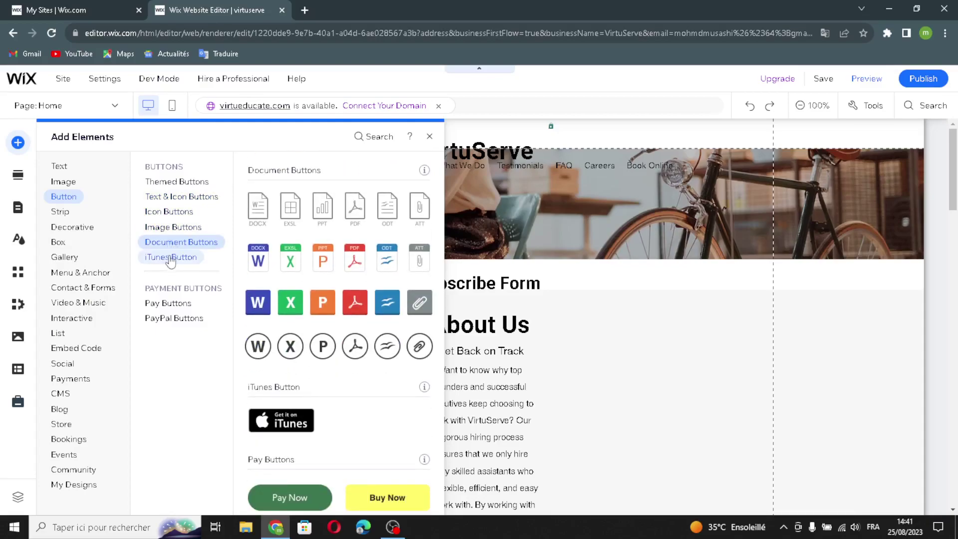
{"action": "left_click", "coordinate": [170, 257]}
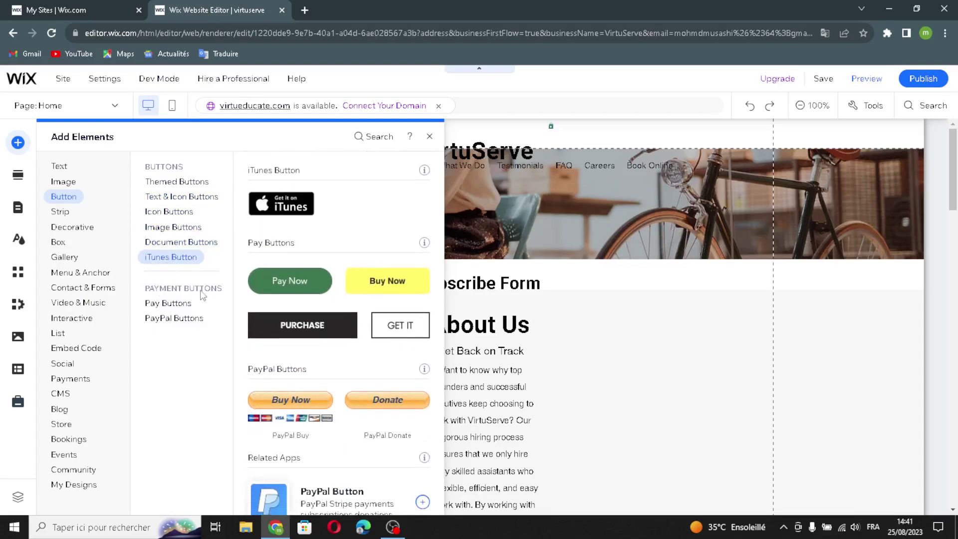
{"action": "left_click", "coordinate": [170, 303]}
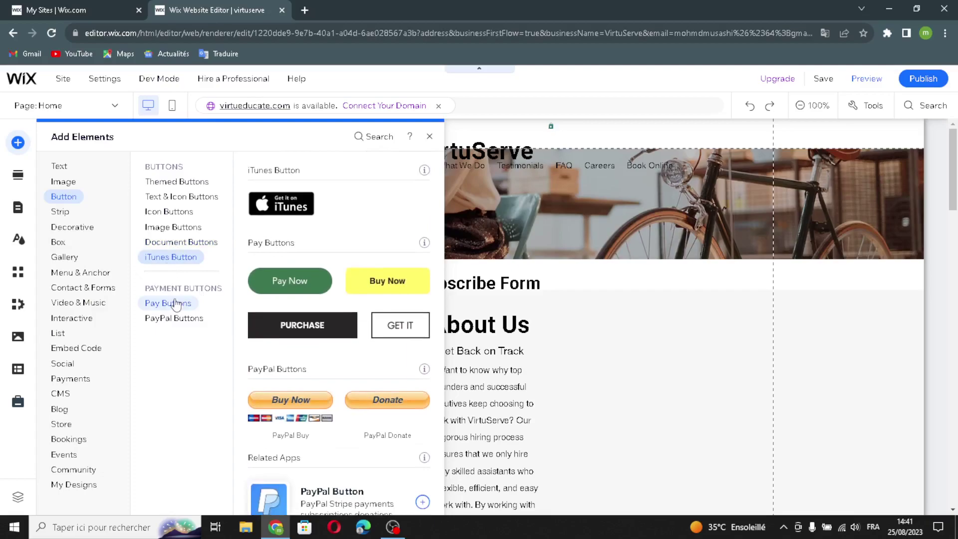
{"action": "left_click", "coordinate": [161, 321]}
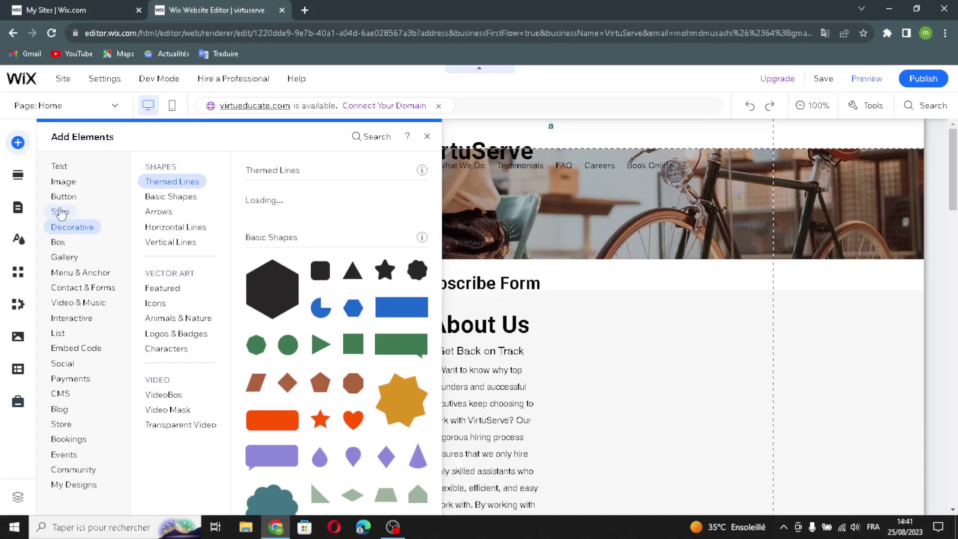
Examine the ready-made strip designs, including the About, Services, Contact, Testimonials and Team strips
{"action": "left_click", "coordinate": [59, 211]}
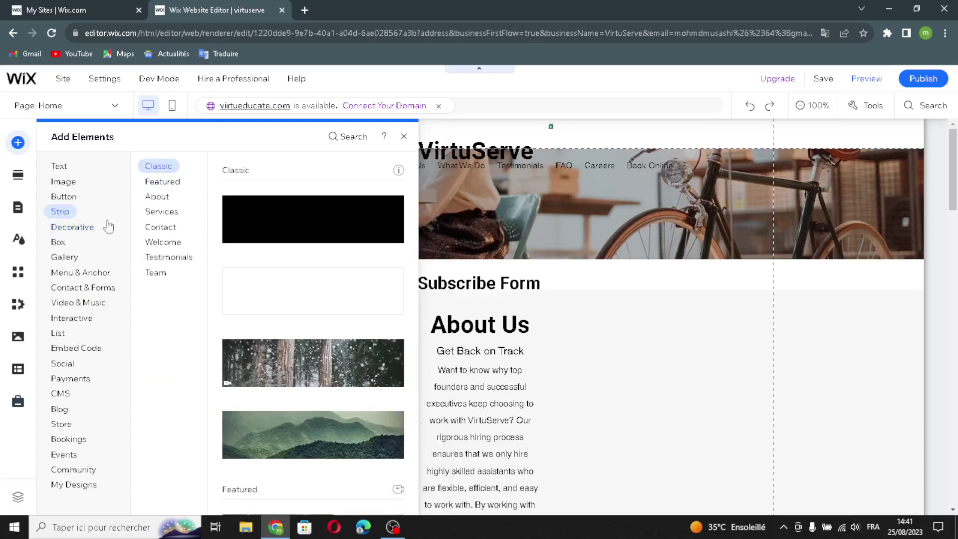
{"action": "left_click", "coordinate": [158, 196]}
{"action": "left_click", "coordinate": [156, 211]}
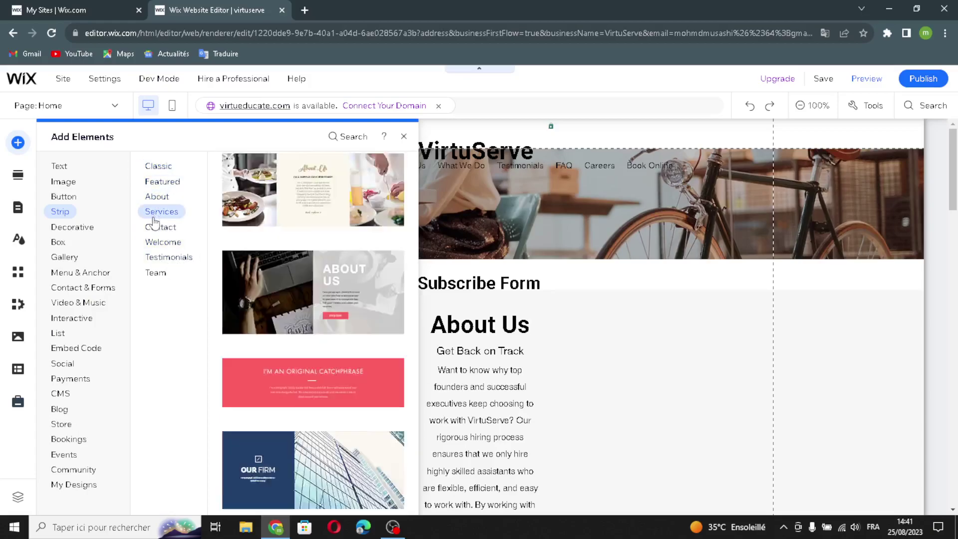
{"action": "left_click", "coordinate": [160, 227]}
{"action": "left_click", "coordinate": [162, 256]}
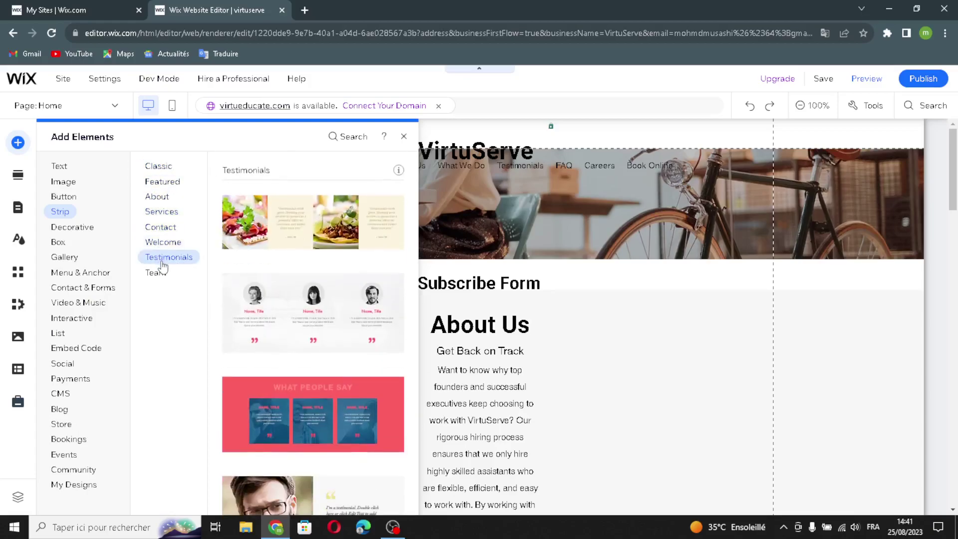
{"action": "left_click", "coordinate": [156, 273]}
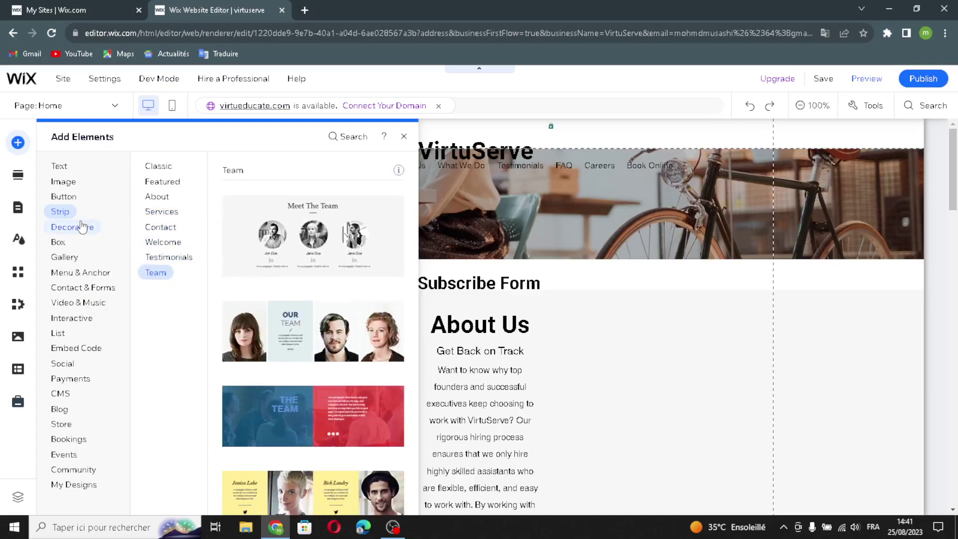
Examine the decorative shapes, covering basic shapes, arrows, and horizontal and vertical lines
{"action": "left_click", "coordinate": [70, 230]}
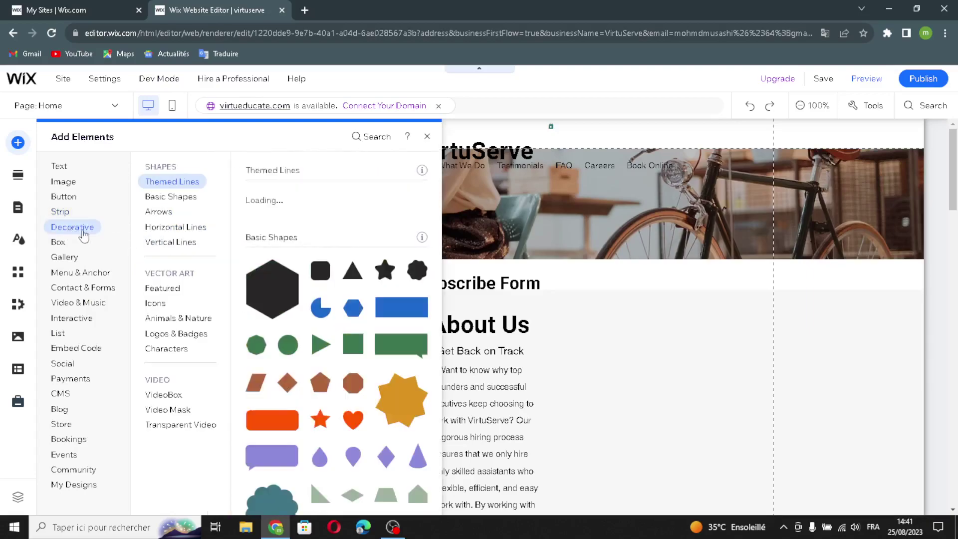
{"action": "left_click", "coordinate": [160, 196]}
{"action": "left_click", "coordinate": [160, 216]}
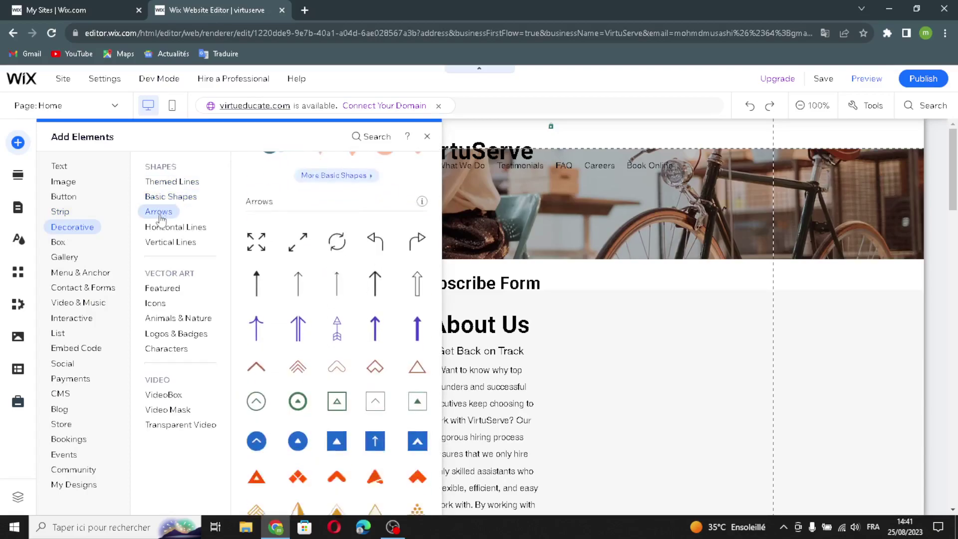
{"action": "left_click", "coordinate": [160, 226]}
{"action": "left_click", "coordinate": [175, 244]}
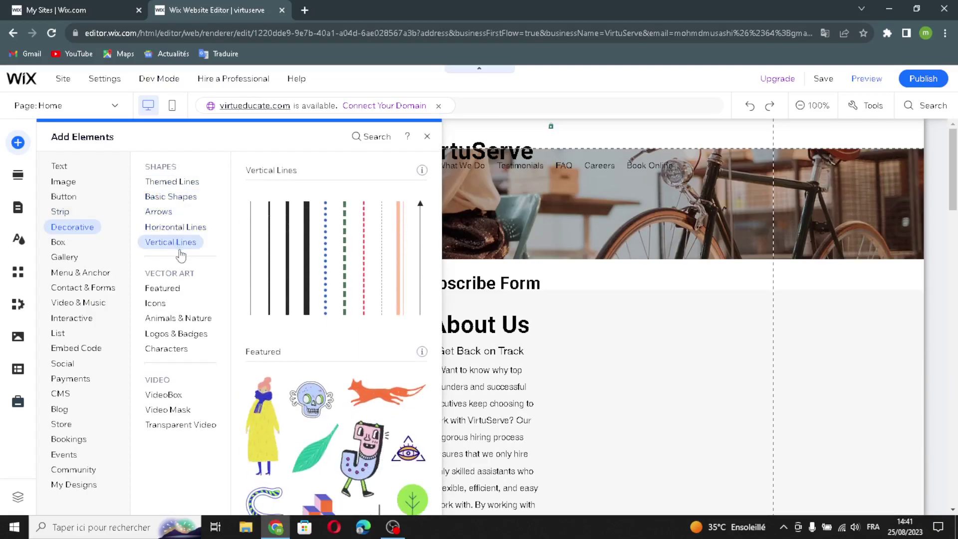
Examine the decorative vector art, from featured art and icons to characters, and the VideoBox, video mask and transparent video elements
{"action": "left_click", "coordinate": [169, 282]}
{"action": "left_click", "coordinate": [156, 306]}
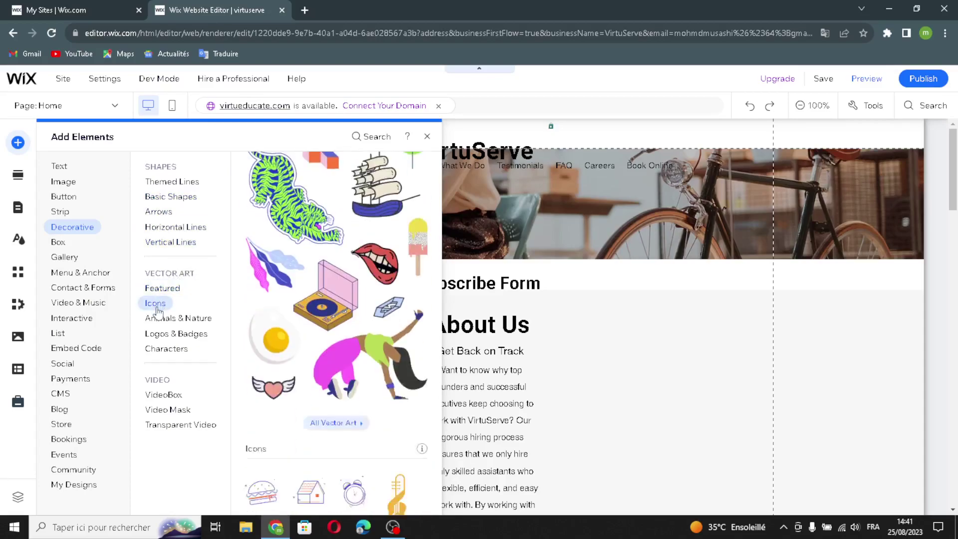
{"action": "left_click", "coordinate": [157, 320]}
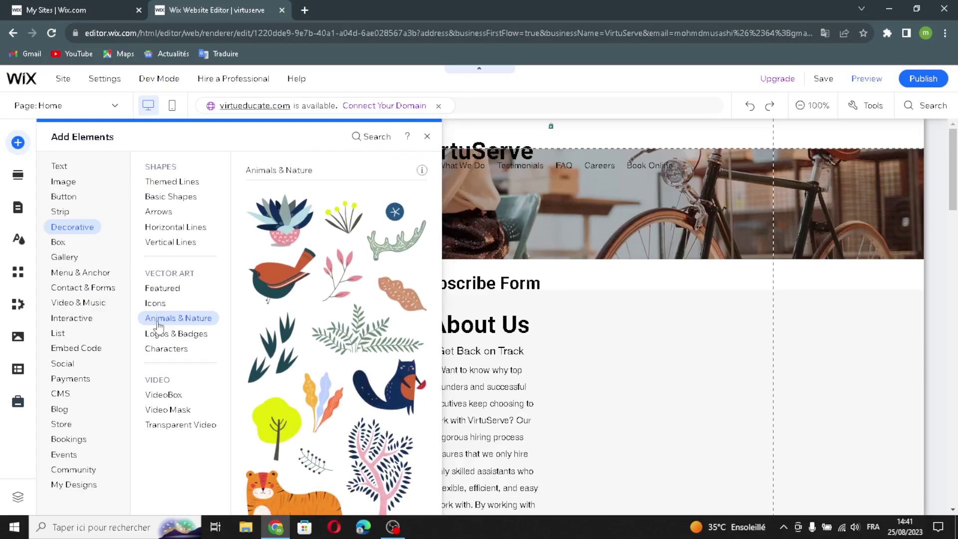
{"action": "left_click", "coordinate": [163, 330]}
{"action": "left_click", "coordinate": [180, 348]}
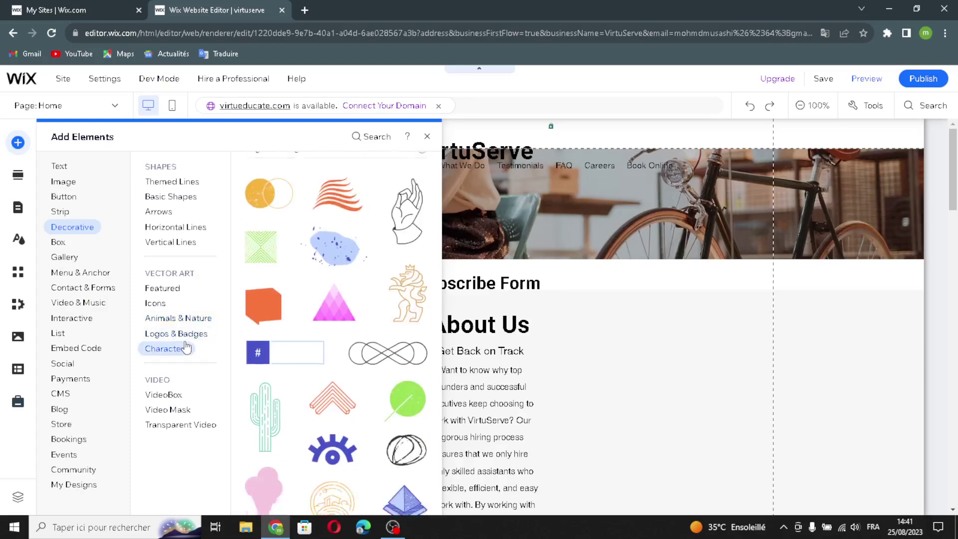
{"action": "left_click", "coordinate": [167, 395]}
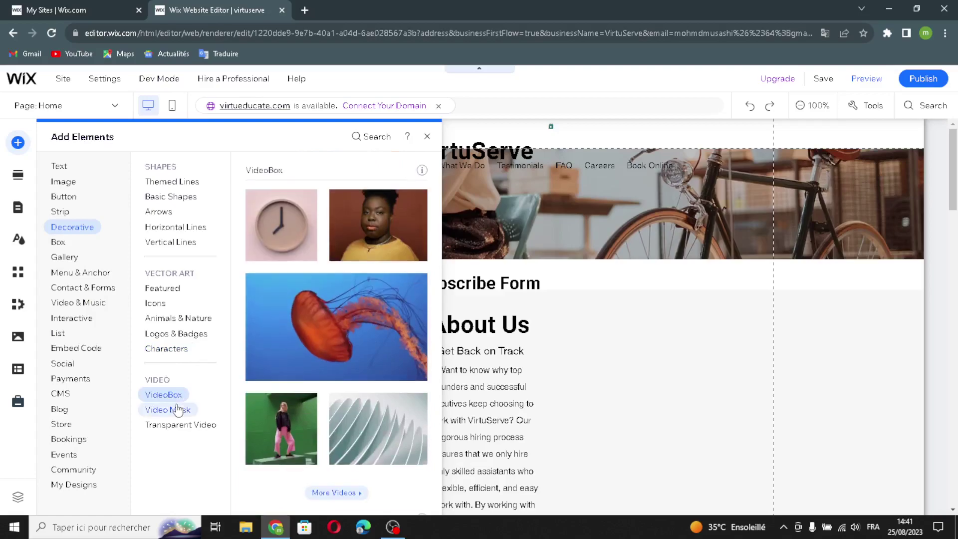
{"action": "left_click", "coordinate": [169, 409]}
{"action": "left_click", "coordinate": [175, 428]}
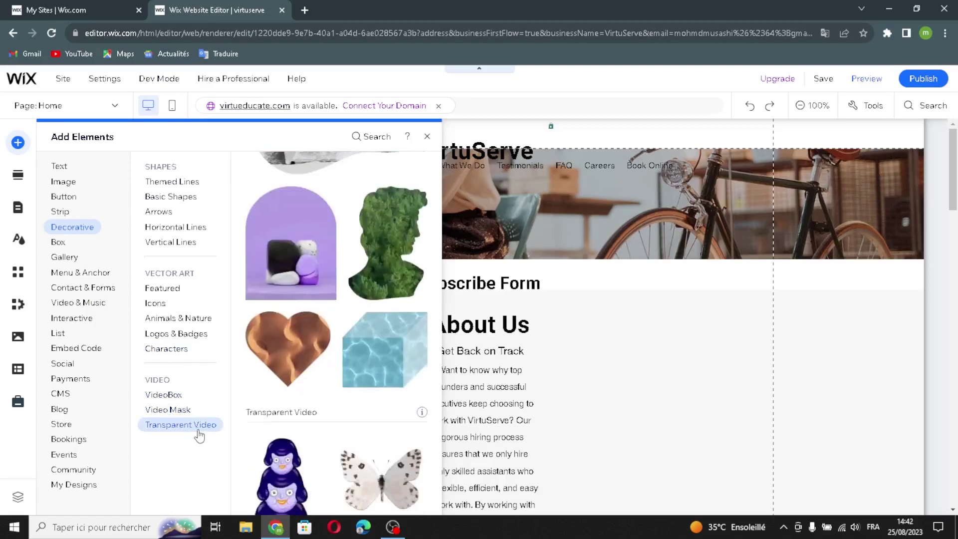
Examine the box elements, including container boxes, hover boxes and tabs
{"action": "left_click", "coordinate": [61, 244]}
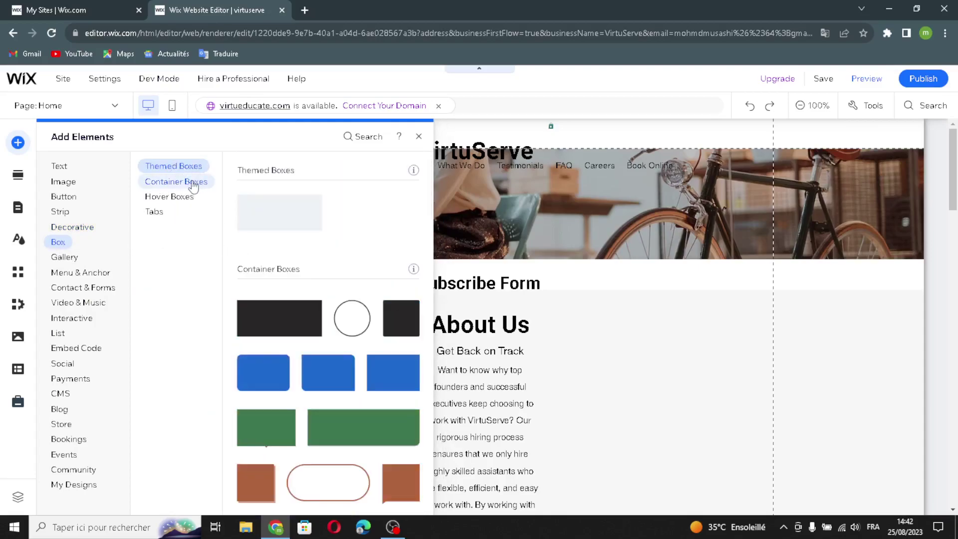
{"action": "left_click", "coordinate": [192, 183]}
{"action": "left_click", "coordinate": [189, 196]}
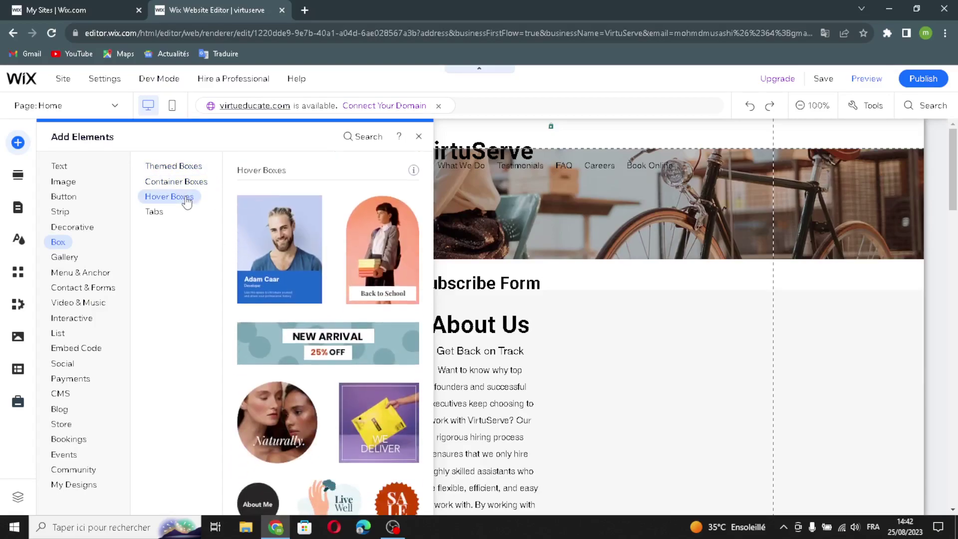
{"action": "left_click", "coordinate": [155, 213]}
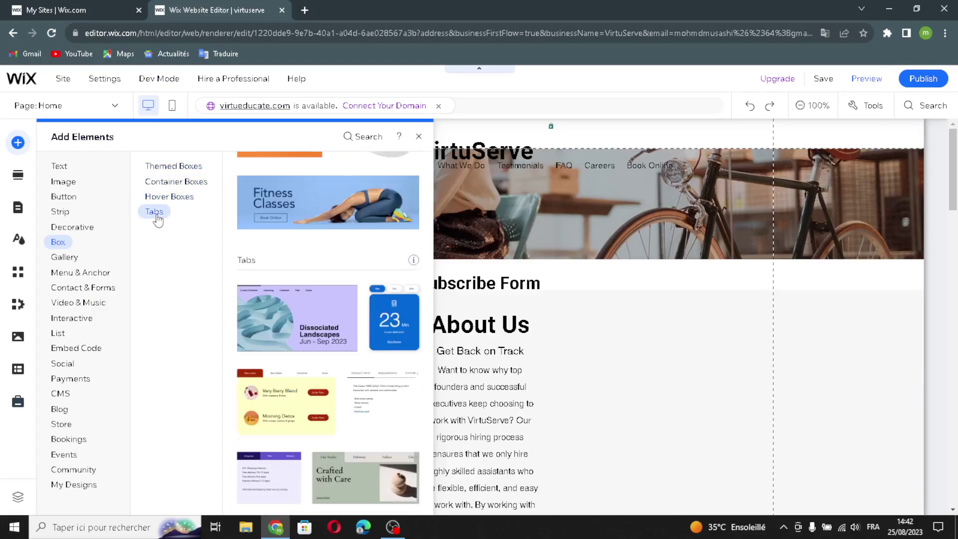
Examine the gallery elements, including the pro, grid, slider and additional gallery layouts
{"action": "left_click", "coordinate": [57, 261]}
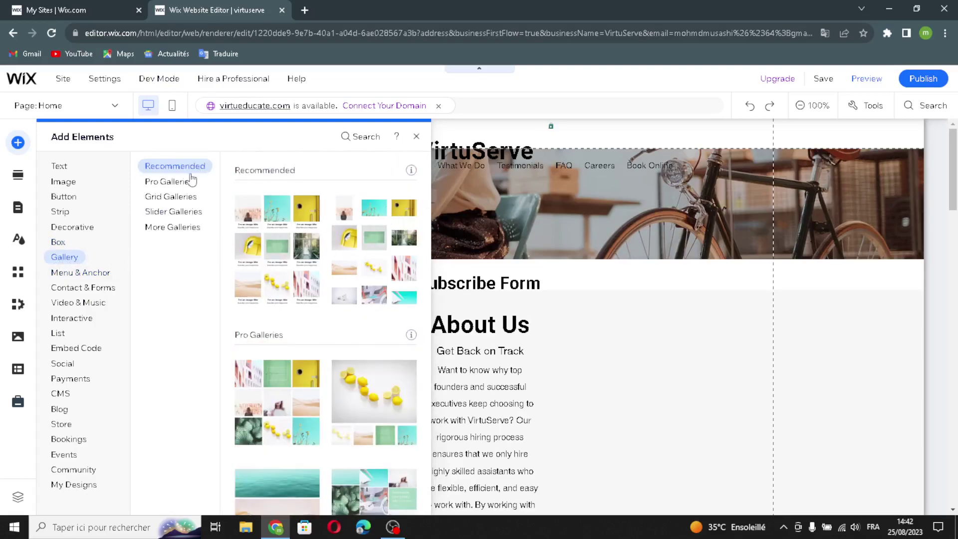
{"action": "left_click", "coordinate": [171, 183]}
{"action": "left_click", "coordinate": [171, 195]}
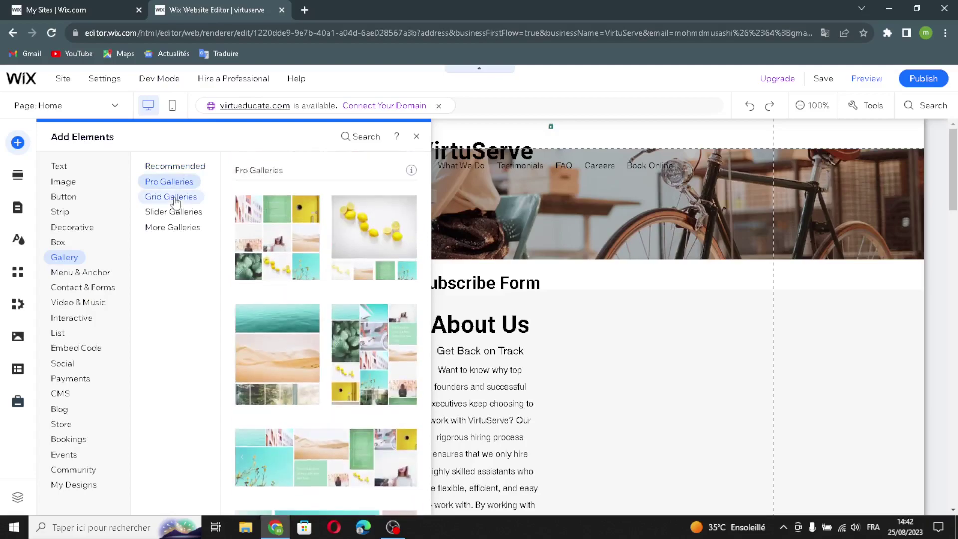
{"action": "left_click", "coordinate": [171, 215]}
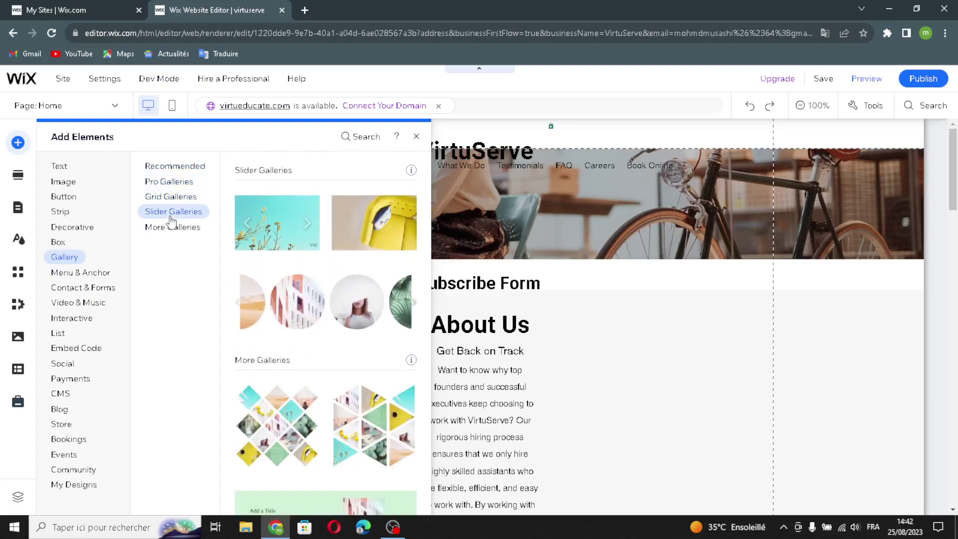
{"action": "left_click", "coordinate": [170, 227]}
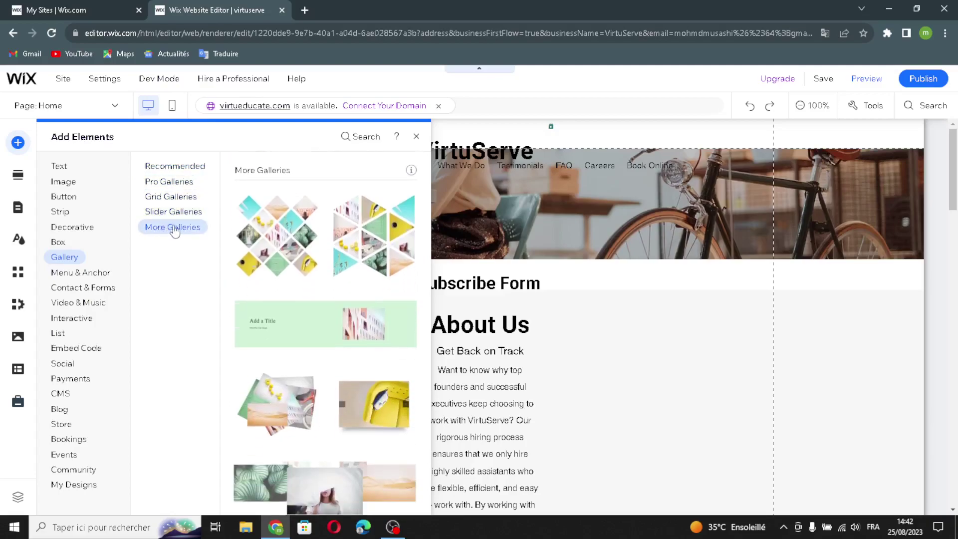
Examine the site navigation elements, including horizontal and vertical menus, anchors, in-page menus and site search
{"action": "left_click", "coordinate": [93, 273]}
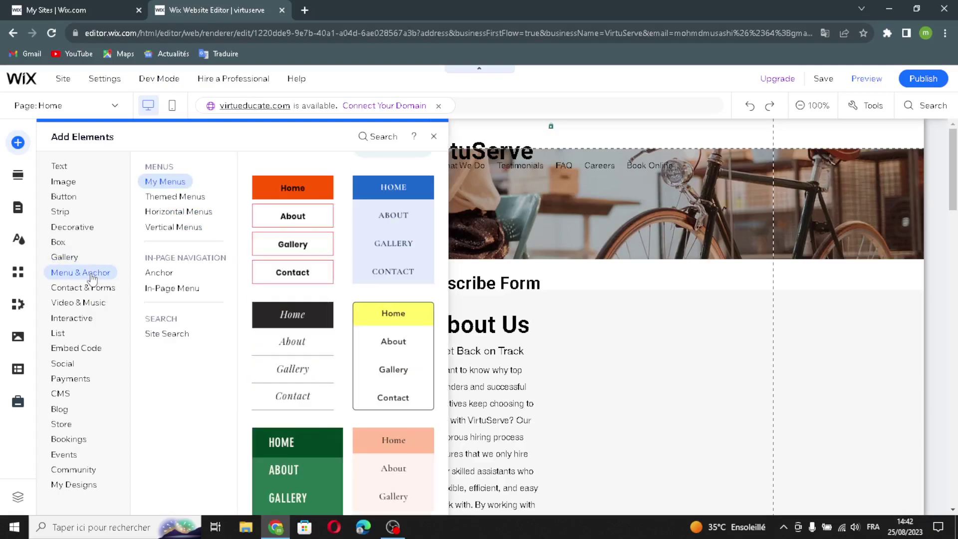
{"action": "left_click", "coordinate": [172, 214]}
{"action": "left_click", "coordinate": [194, 230]}
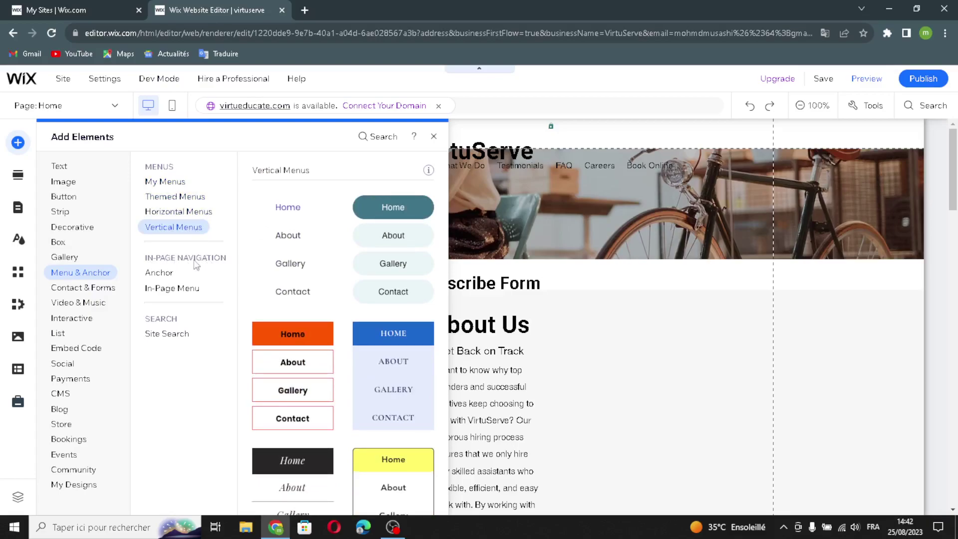
{"action": "left_click", "coordinate": [160, 273]}
{"action": "left_click", "coordinate": [196, 290]}
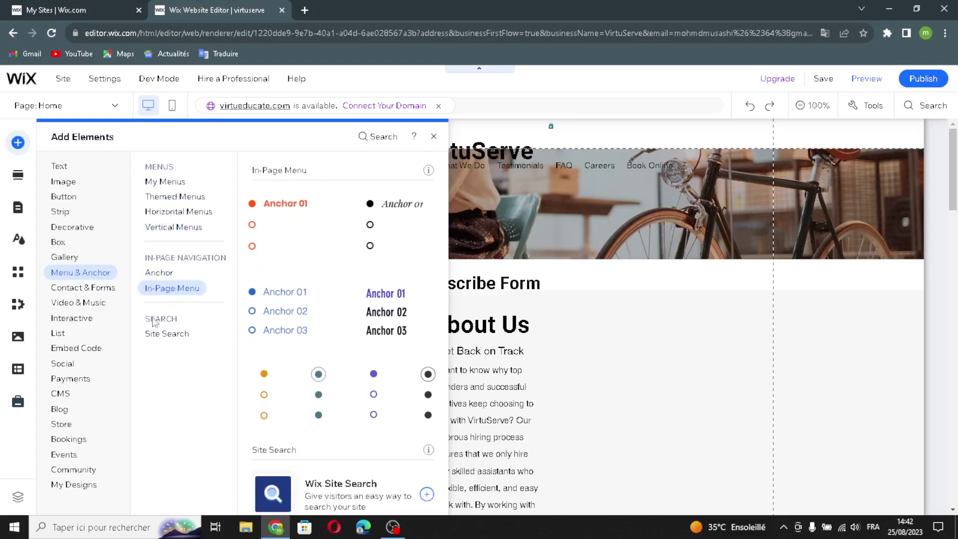
{"action": "left_click", "coordinate": [165, 334]}
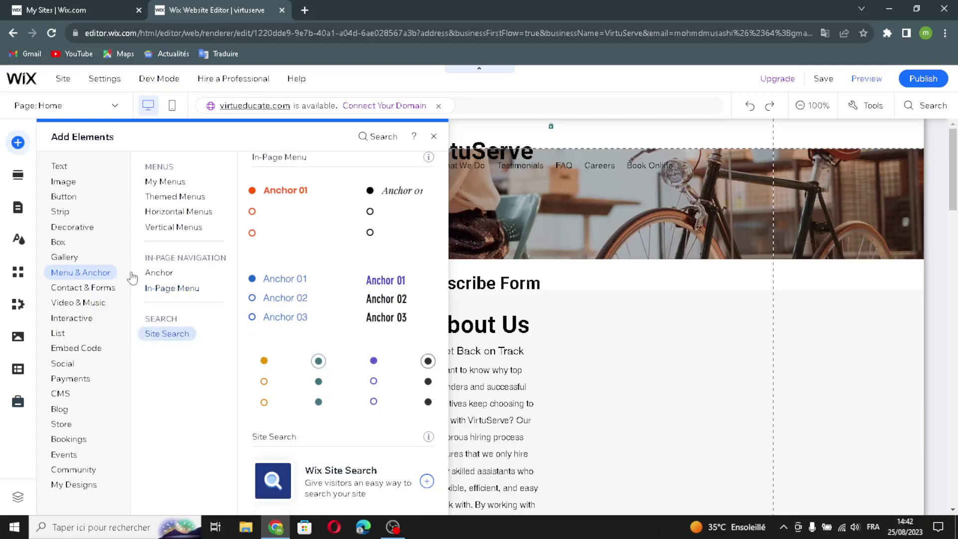
Examine the form elements, including contact, order, registration, donation, application, feedback, request and subscribe forms
{"action": "left_click", "coordinate": [106, 293]}
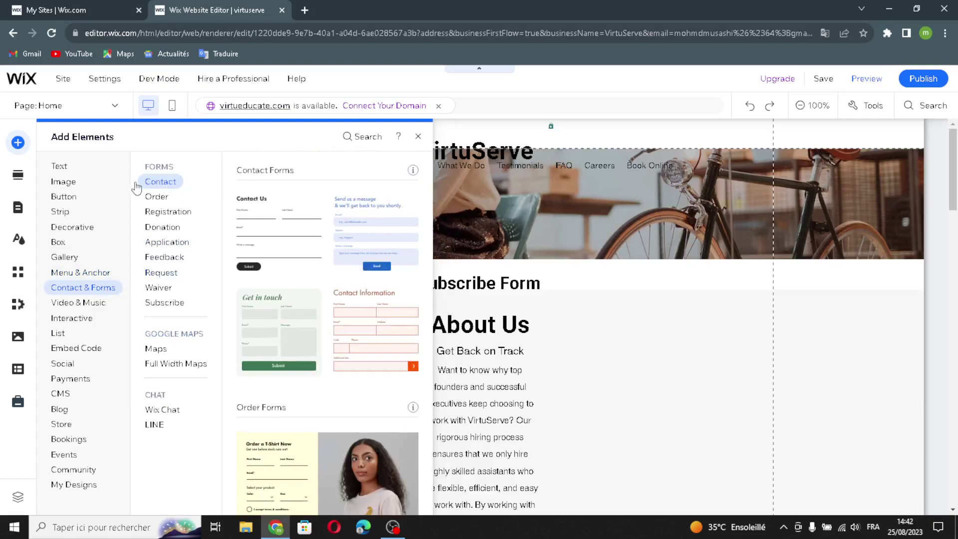
{"action": "left_click", "coordinate": [156, 197]}
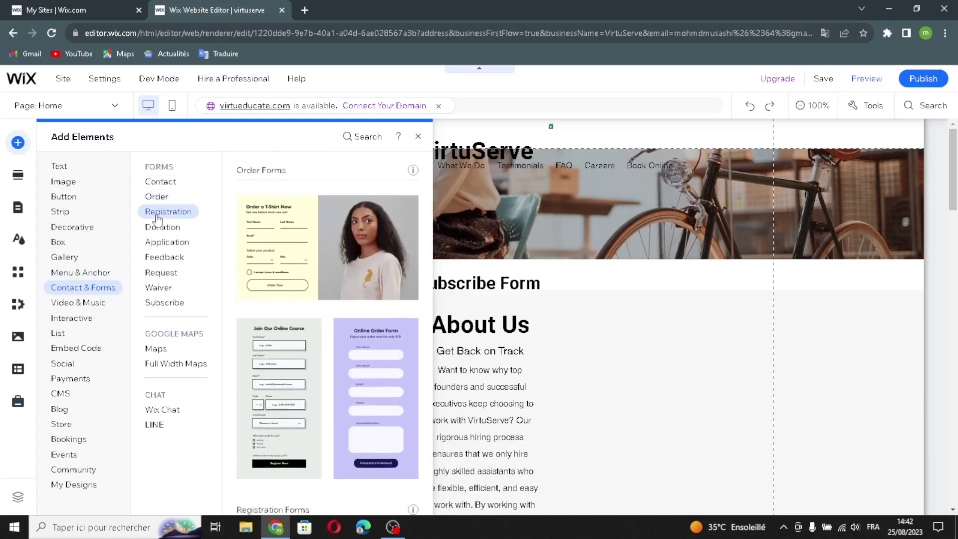
{"action": "left_click", "coordinate": [160, 211]}
{"action": "left_click", "coordinate": [160, 228]}
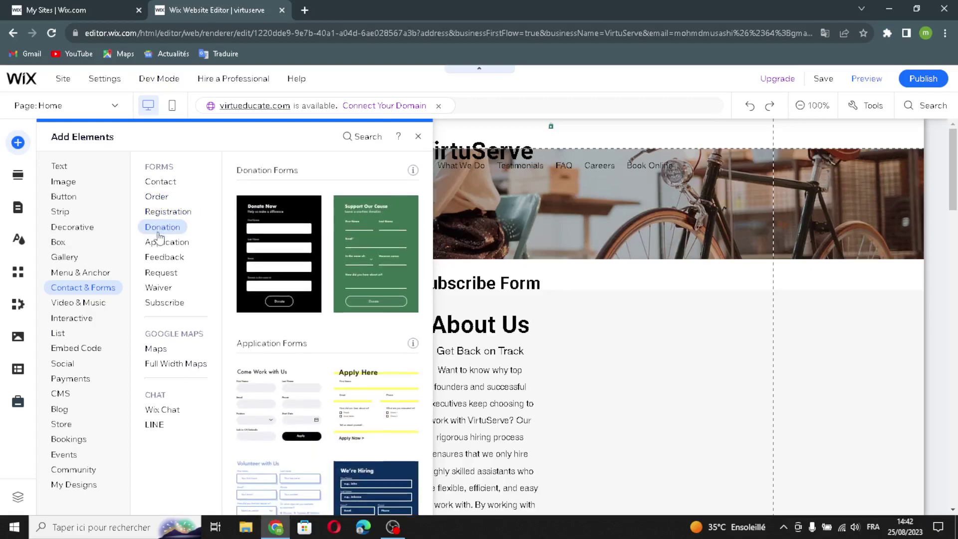
{"action": "left_click", "coordinate": [160, 242]}
{"action": "left_click", "coordinate": [160, 255]}
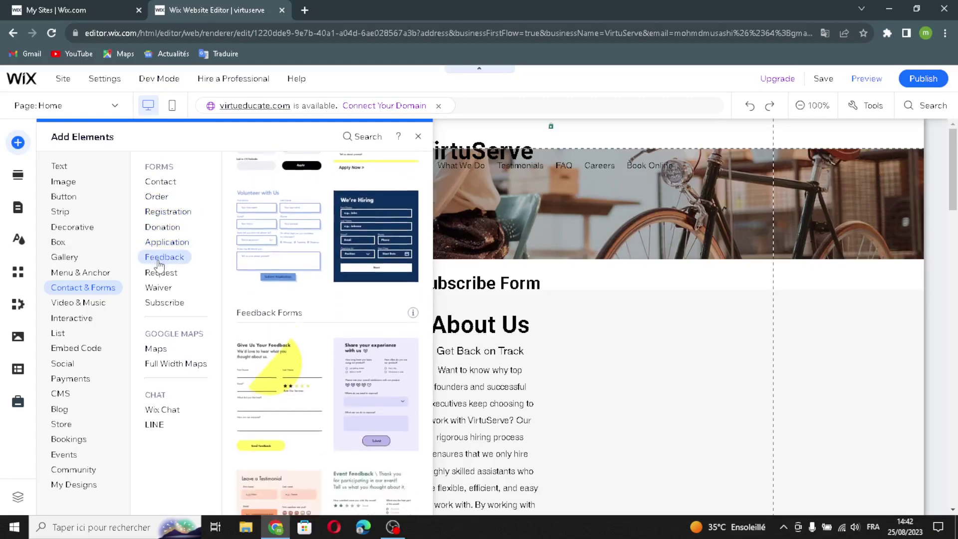
{"action": "left_click", "coordinate": [157, 274]}
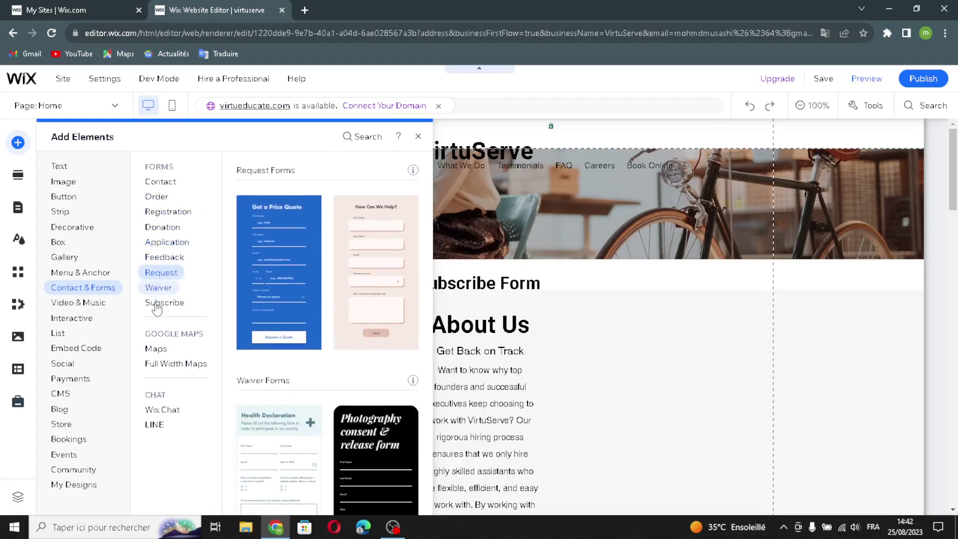
{"action": "left_click", "coordinate": [159, 302]}
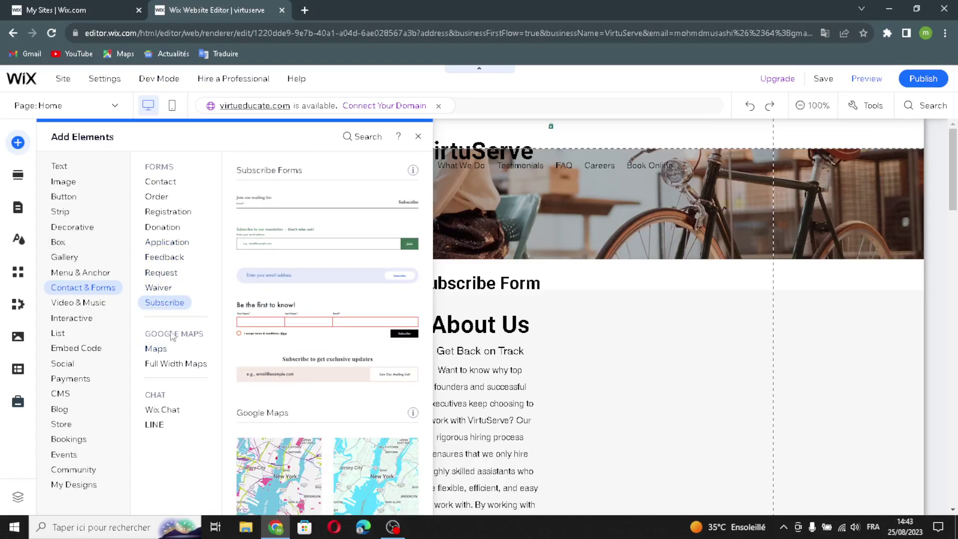
Examine the Google Maps elements, including full width maps, and the Wix Chat and LINE chat elements
{"action": "left_click", "coordinate": [155, 349]}
{"action": "left_click", "coordinate": [186, 366]}
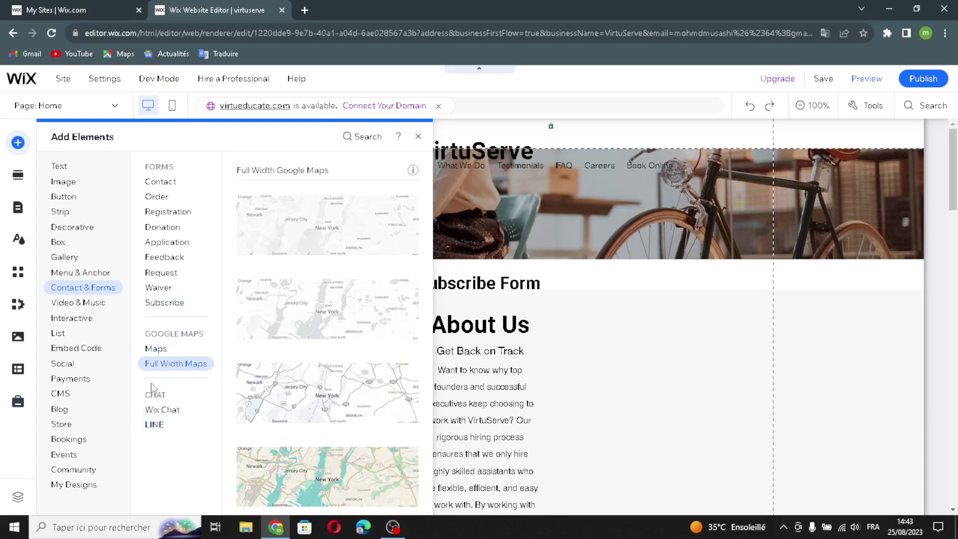
{"action": "left_click", "coordinate": [156, 411]}
{"action": "left_click", "coordinate": [155, 427]}
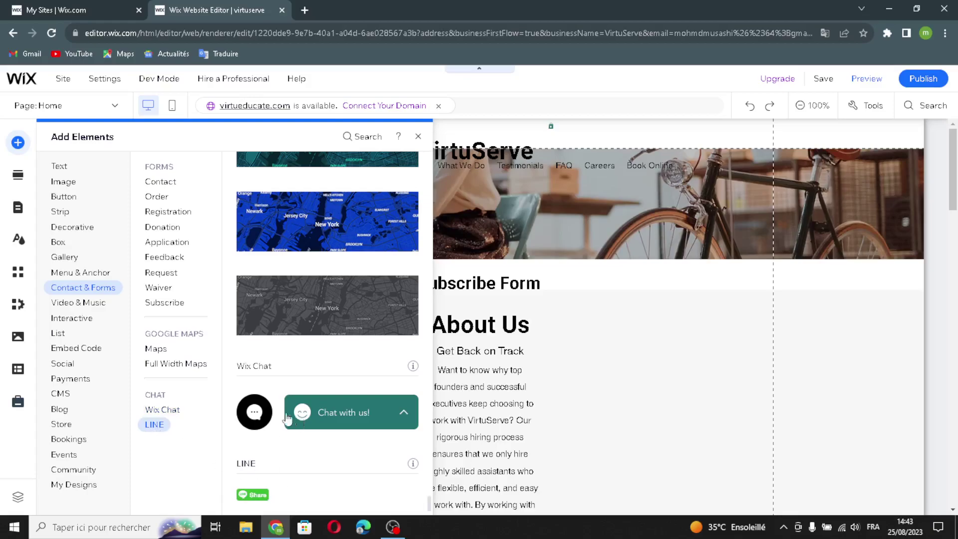
Examine the video elements, from single video players and Wix Video to VideoBox, video mask and transparent video
{"action": "left_click", "coordinate": [85, 303]}
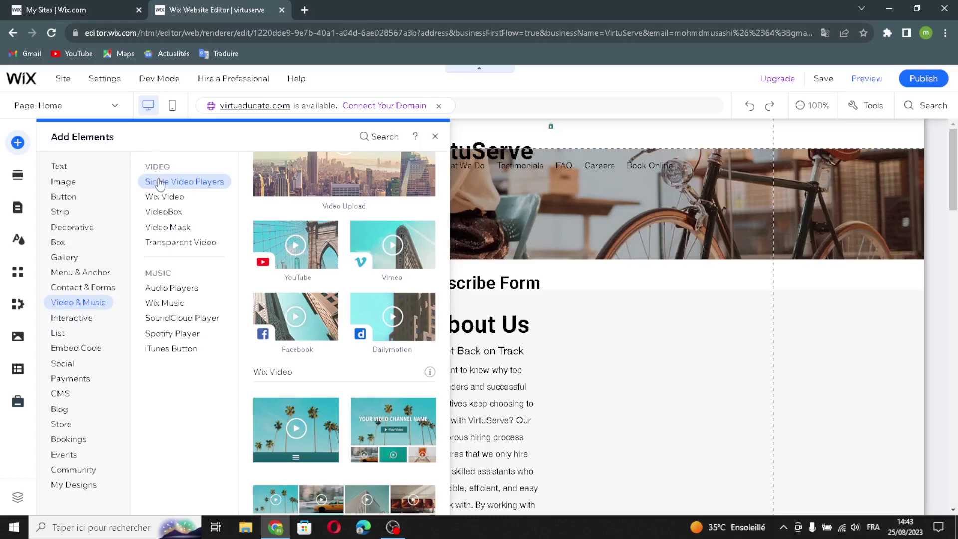
{"action": "left_click", "coordinate": [179, 186]}
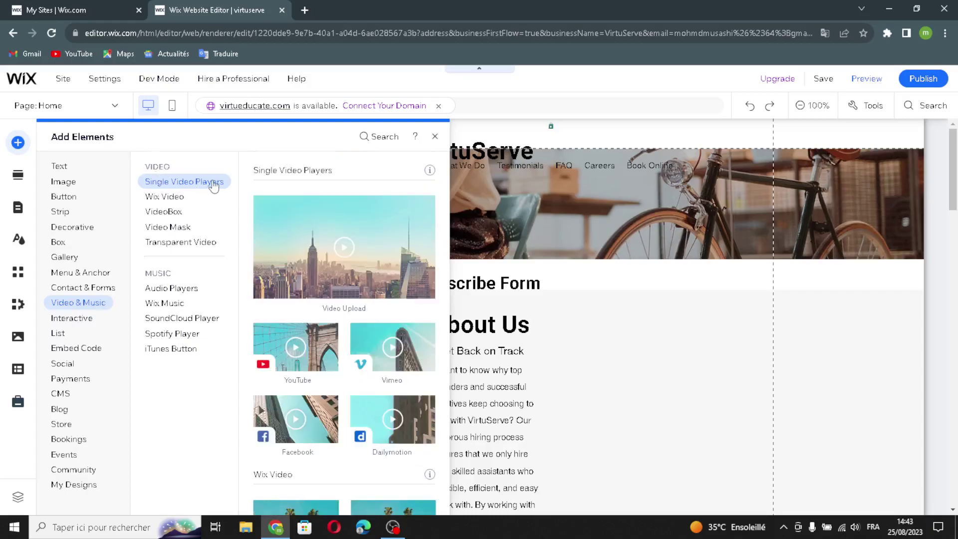
{"action": "left_click", "coordinate": [187, 199]}
{"action": "left_click", "coordinate": [177, 212]}
{"action": "left_click", "coordinate": [181, 232]}
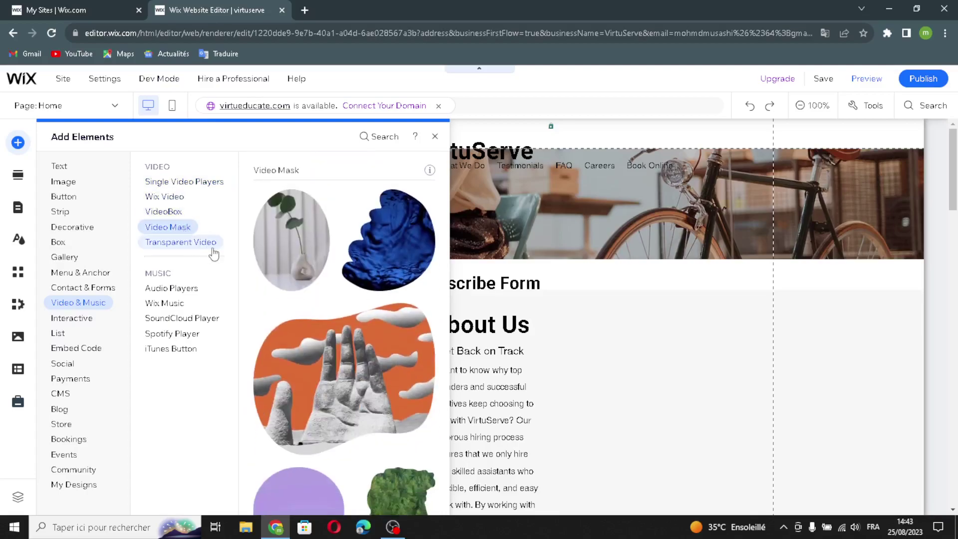
{"action": "left_click", "coordinate": [206, 253]}
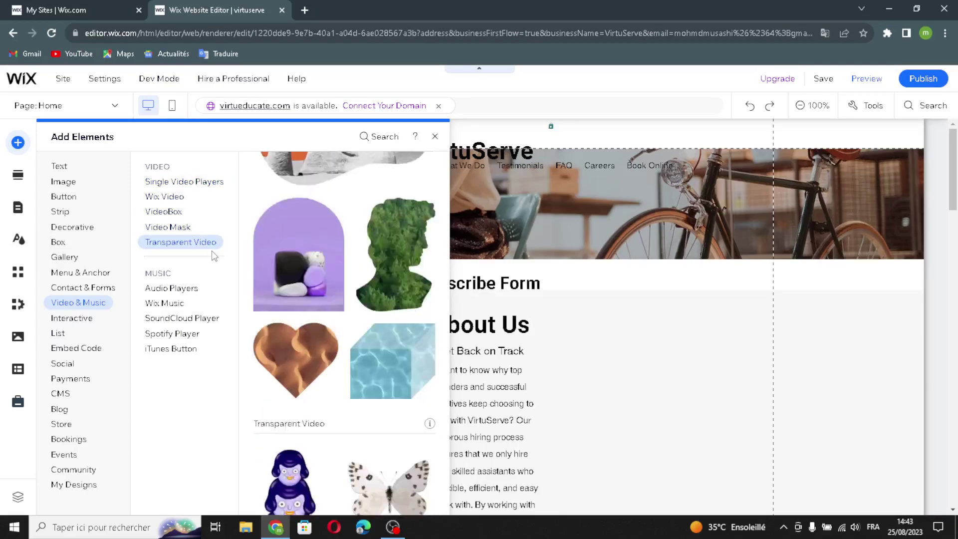
Examine the music elements, including audio players, Wix Music, the SoundCloud and Spotify players and the iTunes button
{"action": "left_click", "coordinate": [187, 288]}
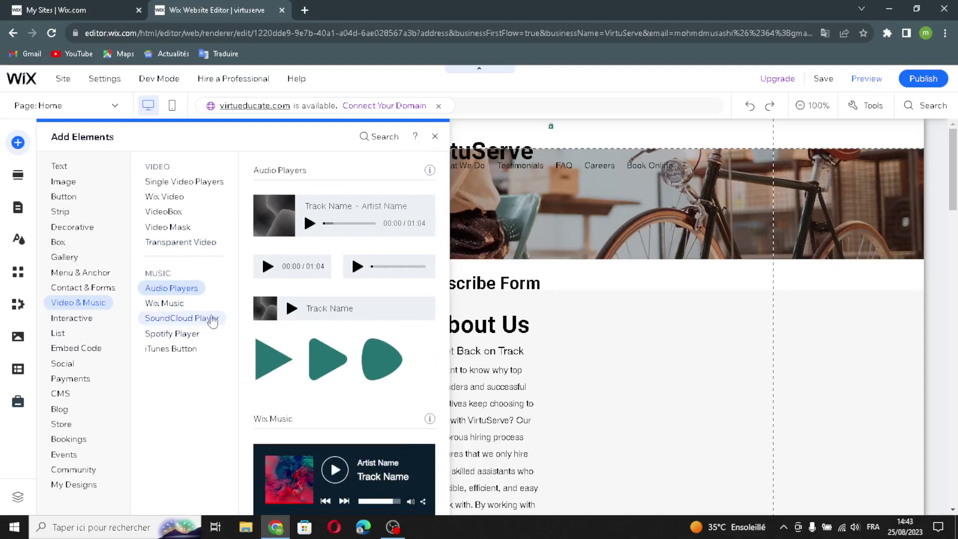
{"action": "left_click", "coordinate": [171, 304]}
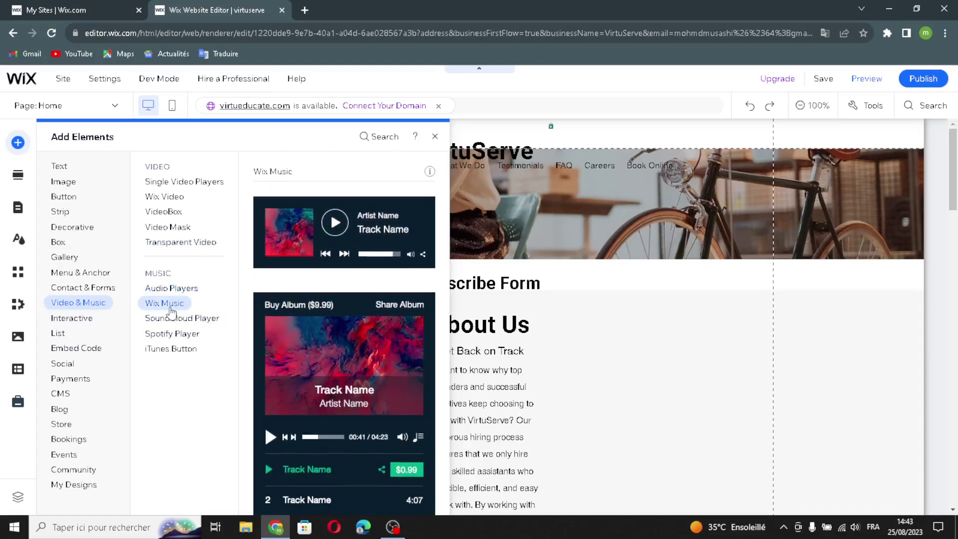
{"action": "left_click", "coordinate": [192, 319]}
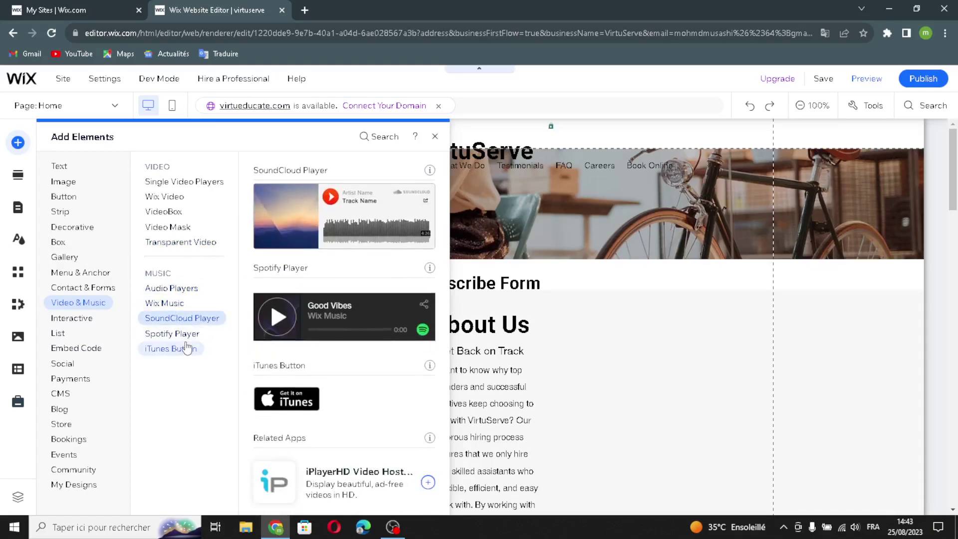
{"action": "left_click", "coordinate": [189, 333]}
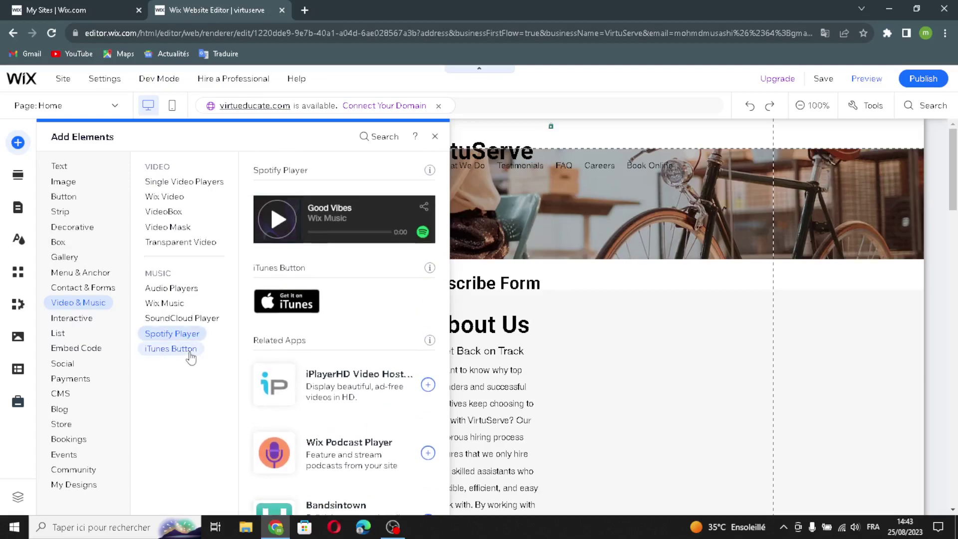
{"action": "left_click", "coordinate": [185, 352]}
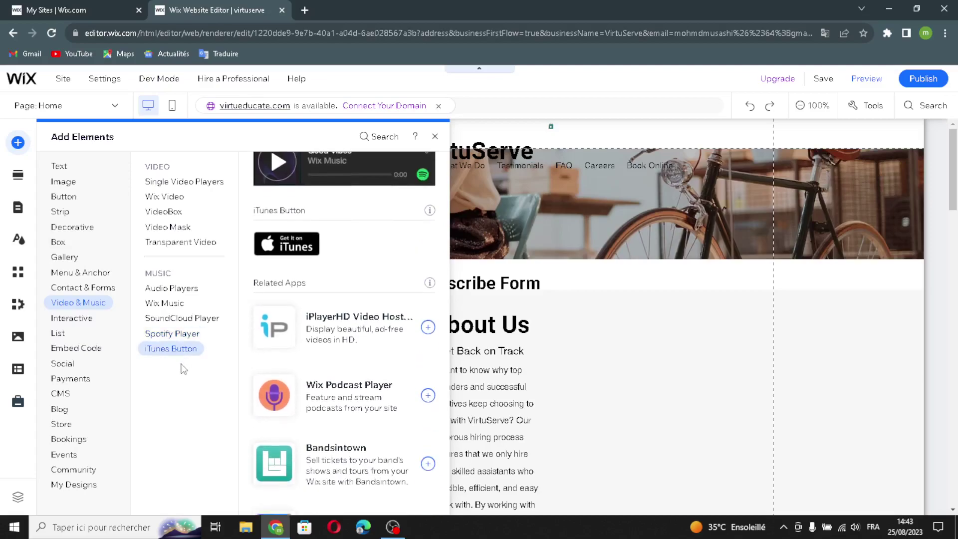
Examine the interactive elements, including full width and box slideshows, welcome lightboxes, hover boxes, tabs and hover repeaters
{"action": "left_click", "coordinate": [92, 324]}
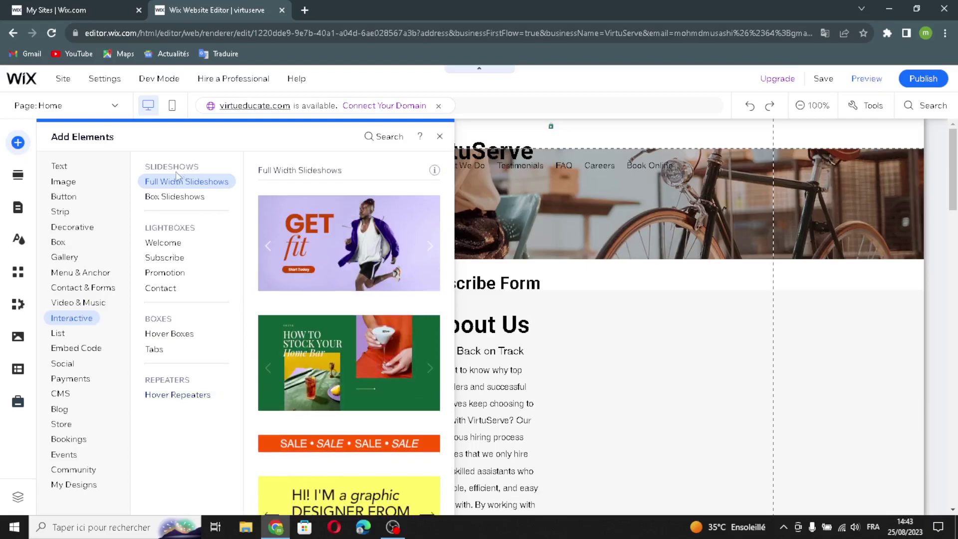
{"action": "left_click", "coordinate": [184, 195]}
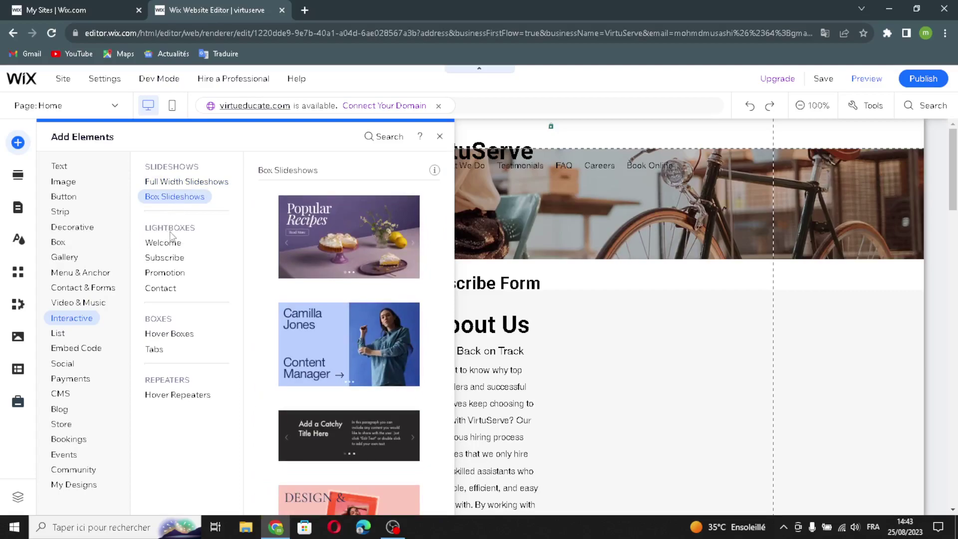
{"action": "left_click", "coordinate": [186, 242]}
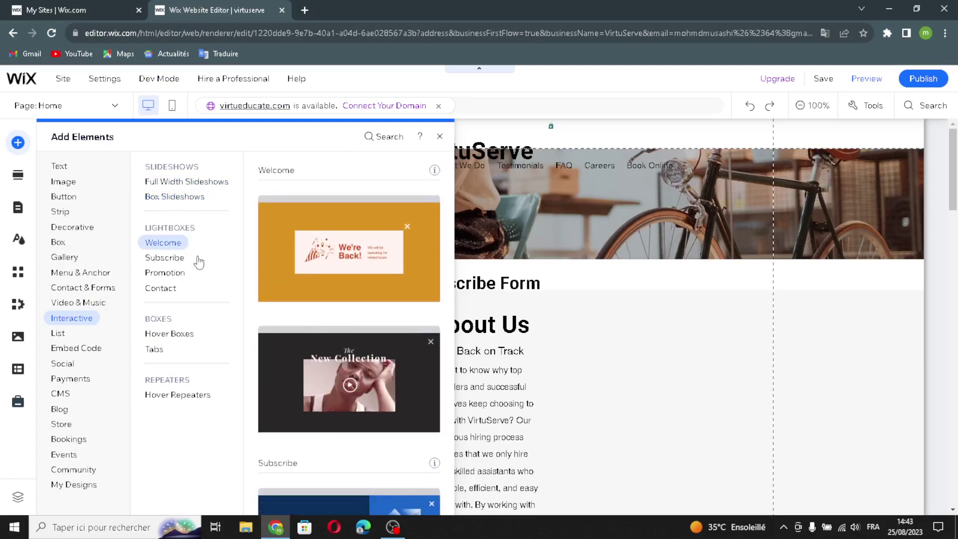
{"action": "left_click", "coordinate": [169, 335]}
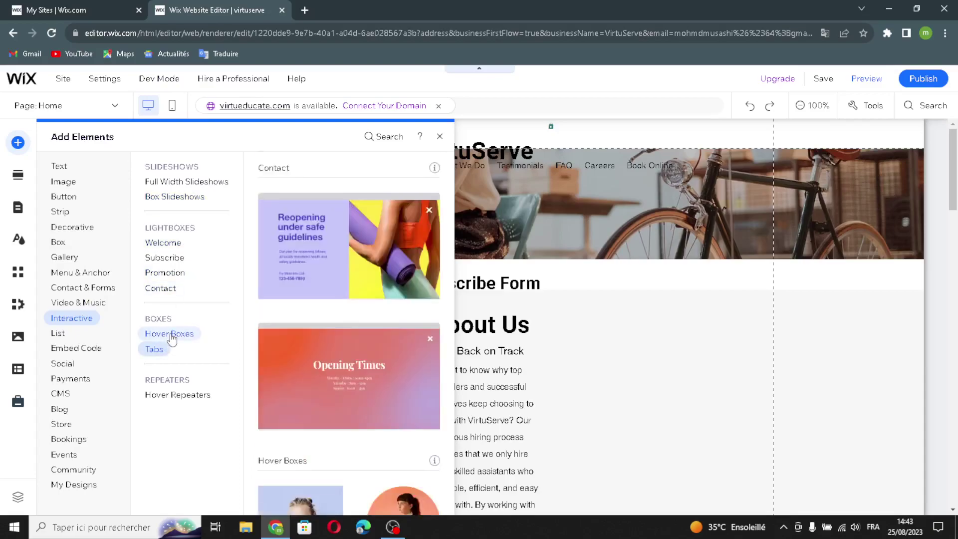
{"action": "left_click", "coordinate": [156, 349]}
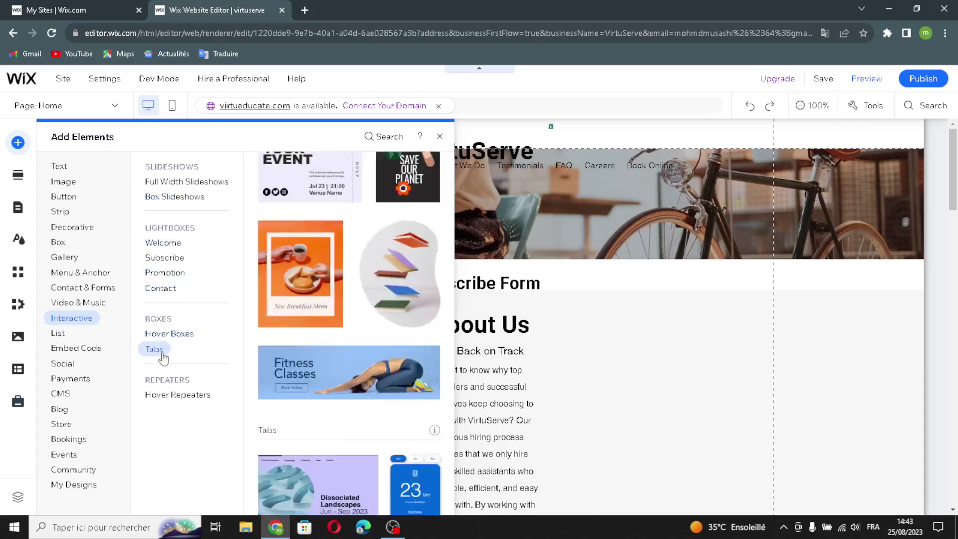
{"action": "left_click", "coordinate": [161, 395]}
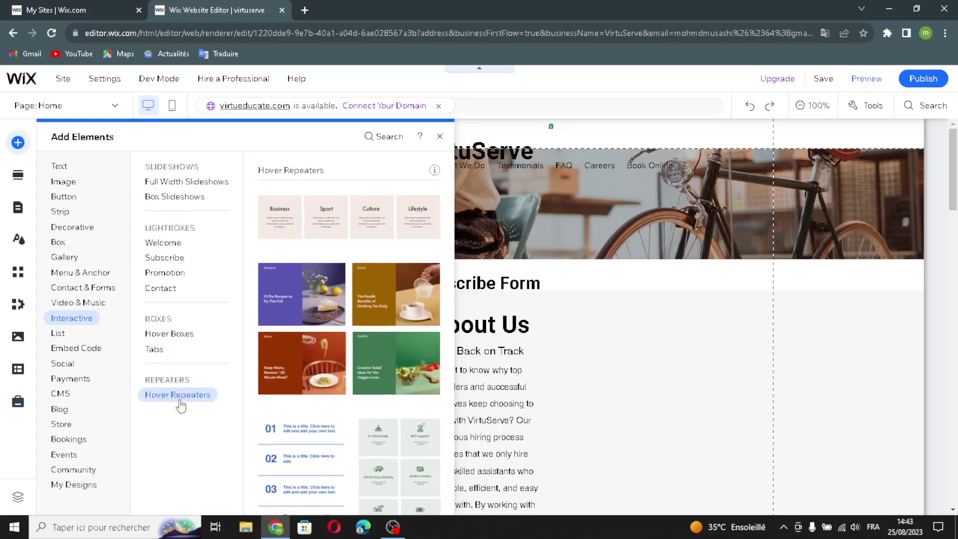
Examine the list elements, including the standard and blank repeaters
{"action": "left_click", "coordinate": [81, 288]}
{"action": "left_click", "coordinate": [60, 336]}
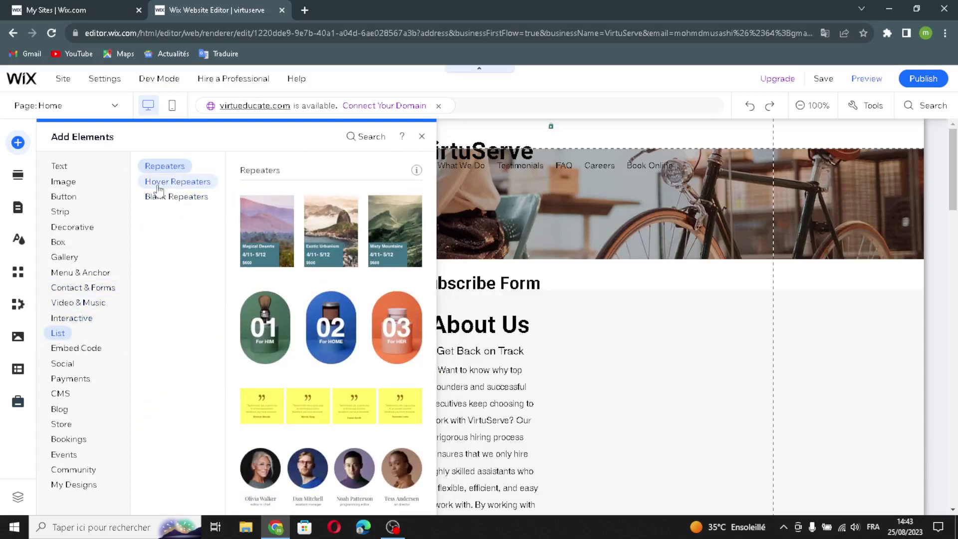
{"action": "left_click", "coordinate": [158, 199]}
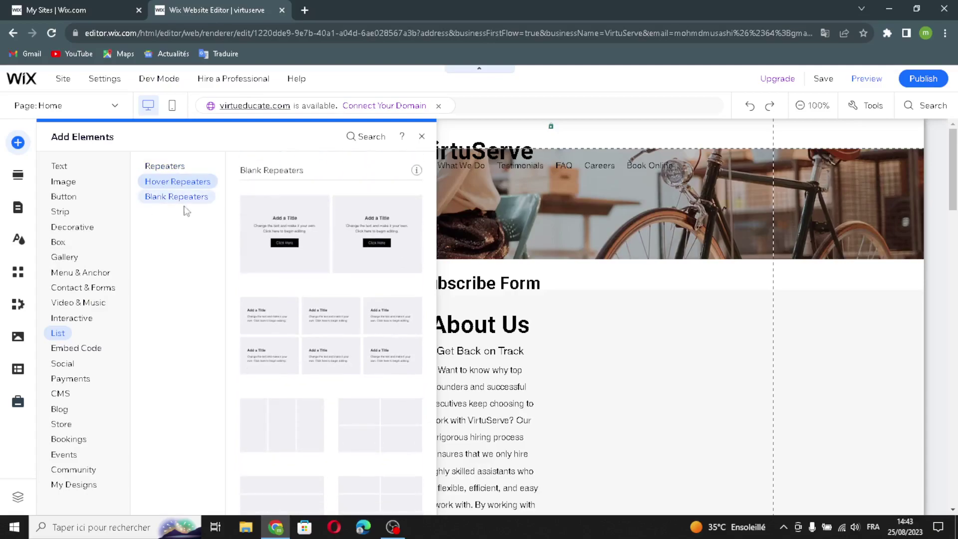
Examine the embed code elements, including popular embeds, video and audio players, marketing tools, Velo Dev Mode and Lottie animation
{"action": "left_click", "coordinate": [78, 355]}
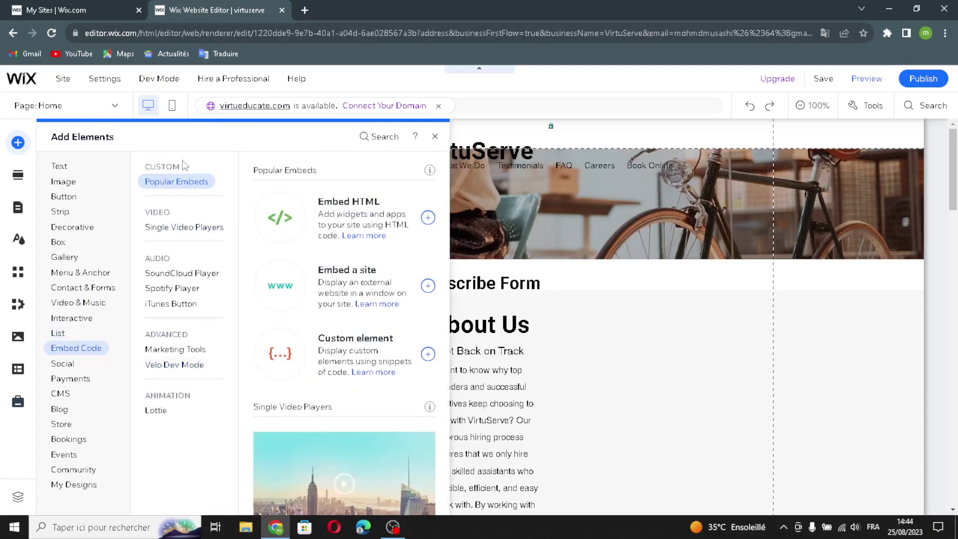
{"action": "left_click", "coordinate": [149, 228]}
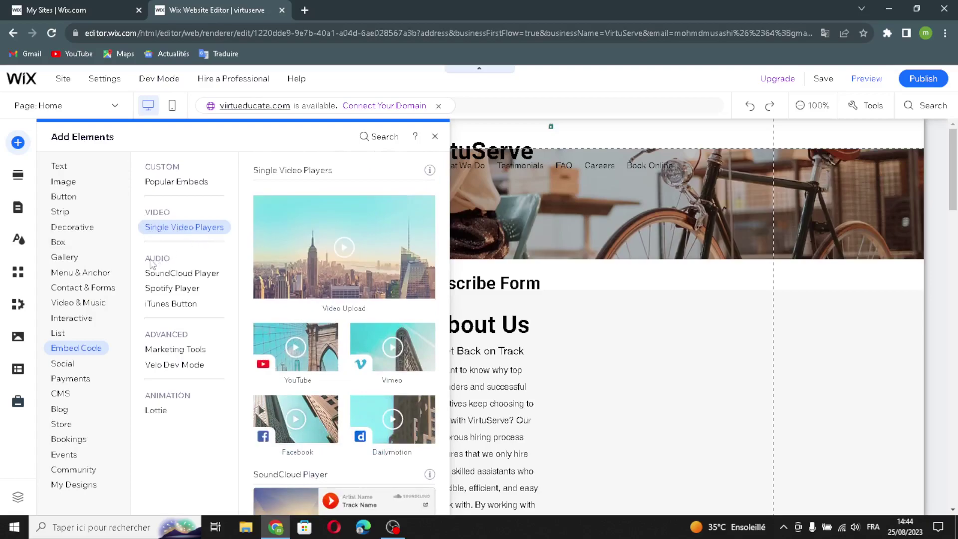
{"action": "left_click", "coordinate": [164, 277]}
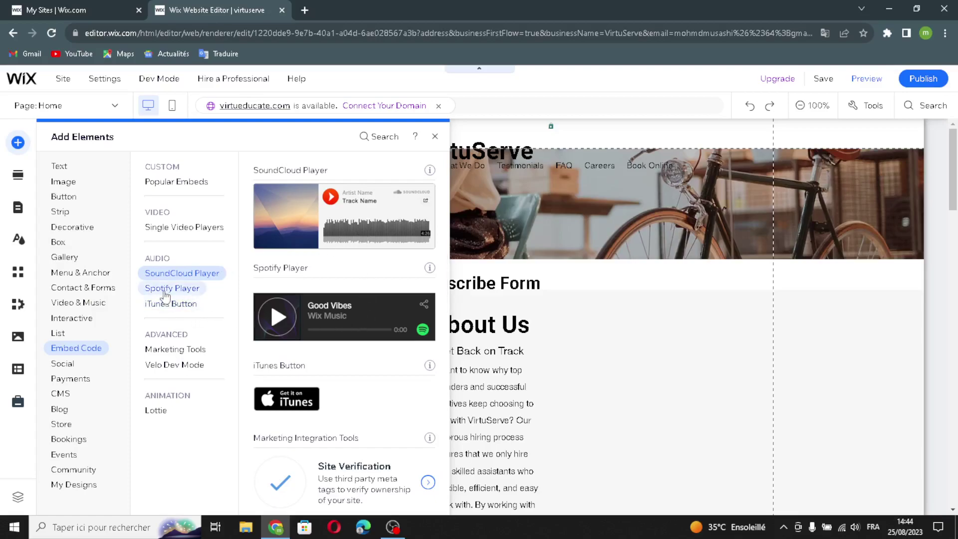
{"action": "left_click", "coordinate": [165, 289]}
{"action": "left_click", "coordinate": [170, 305]}
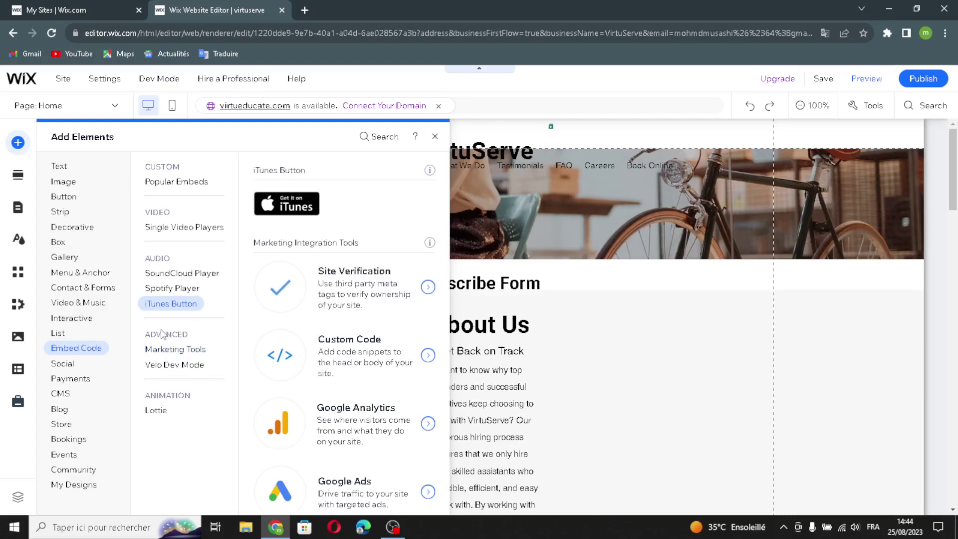
{"action": "left_click", "coordinate": [161, 349]}
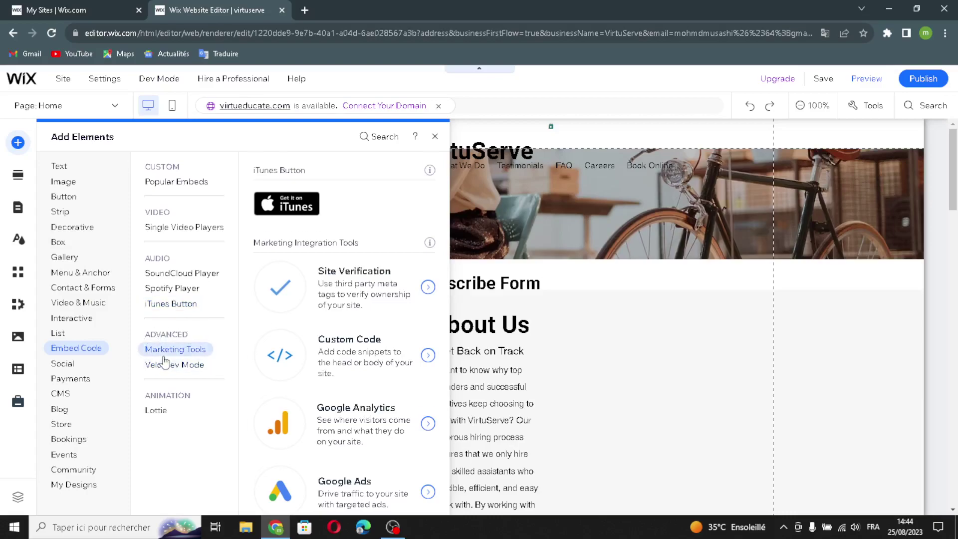
{"action": "left_click", "coordinate": [161, 367]}
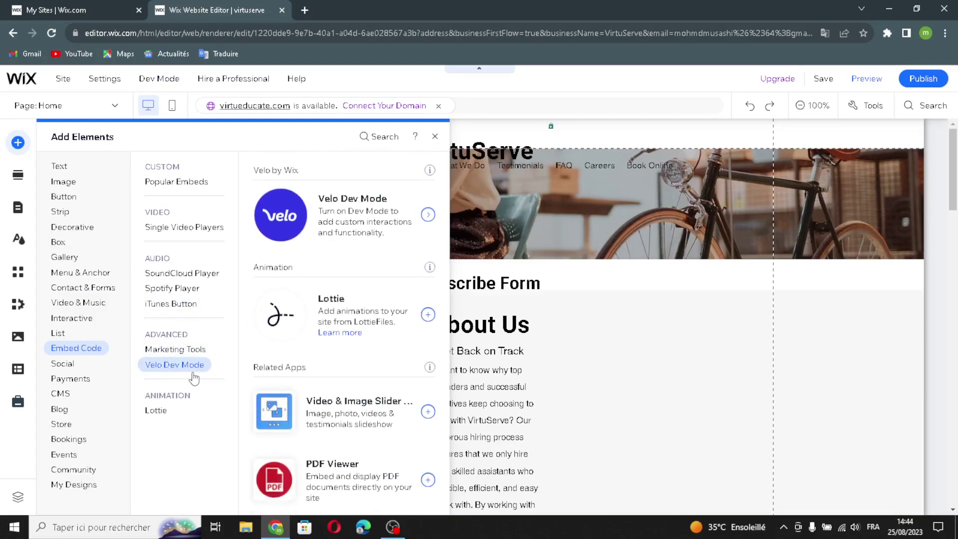
{"action": "left_click", "coordinate": [162, 410]}
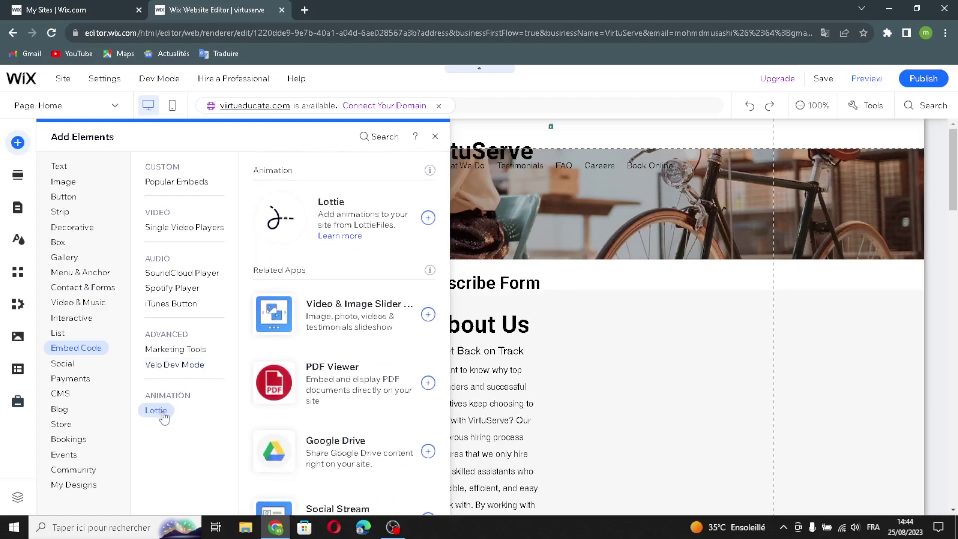
Examine the social elements, including the social bar, Facebook, Pinterest, VK and LINE
{"action": "left_click", "coordinate": [65, 369]}
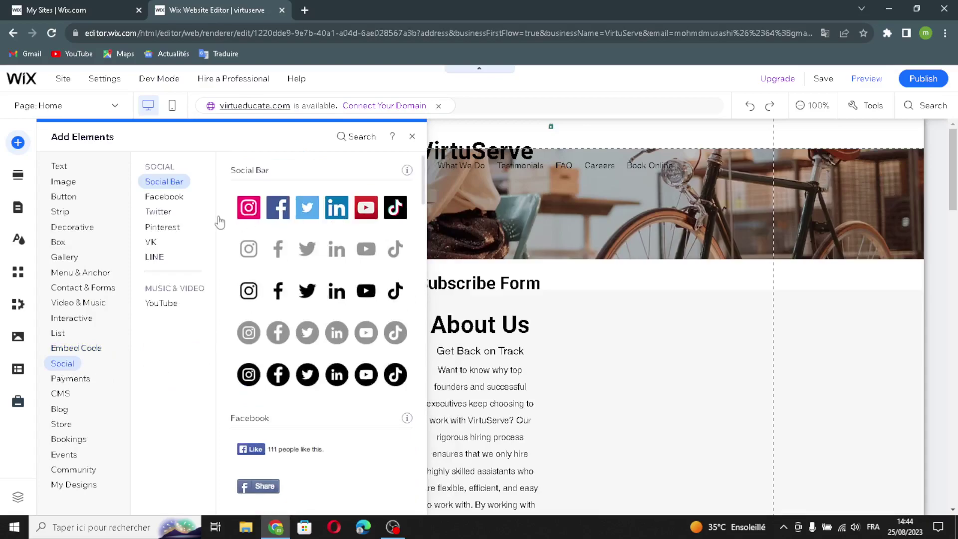
{"action": "left_click", "coordinate": [161, 197]}
{"action": "left_click", "coordinate": [162, 228]}
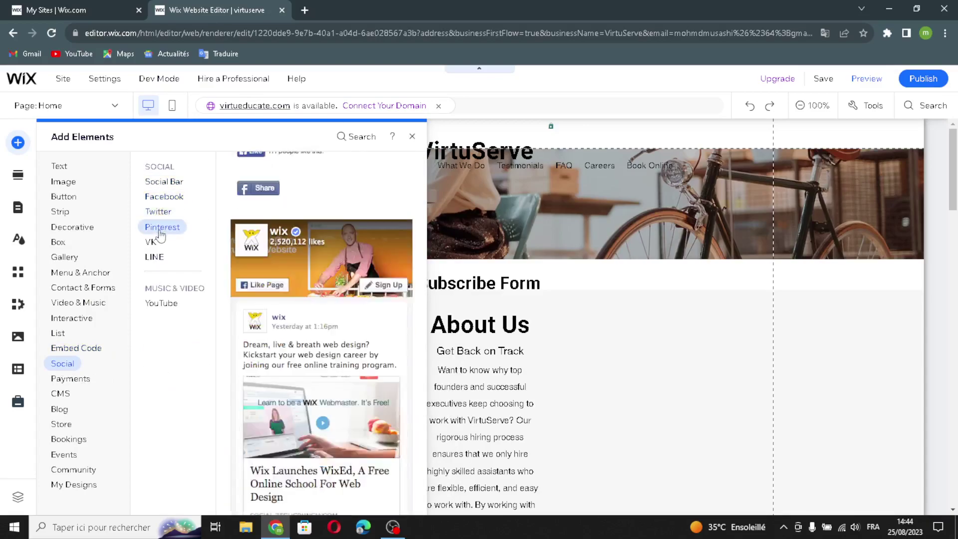
{"action": "left_click", "coordinate": [150, 243]}
{"action": "left_click", "coordinate": [155, 257]}
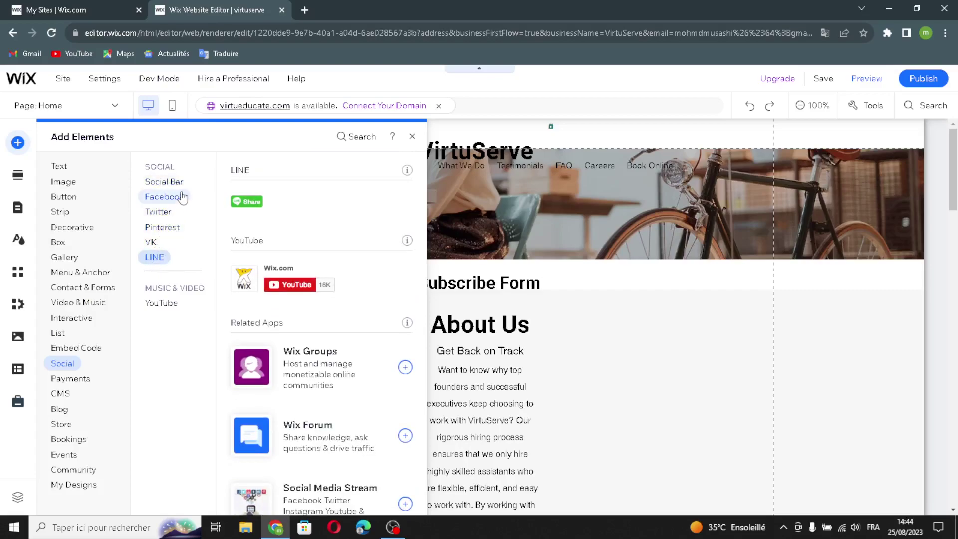
Examine the social bar, Twitter and YouTube elements in the social category
{"action": "left_click", "coordinate": [163, 182]}
{"action": "left_click", "coordinate": [158, 212]}
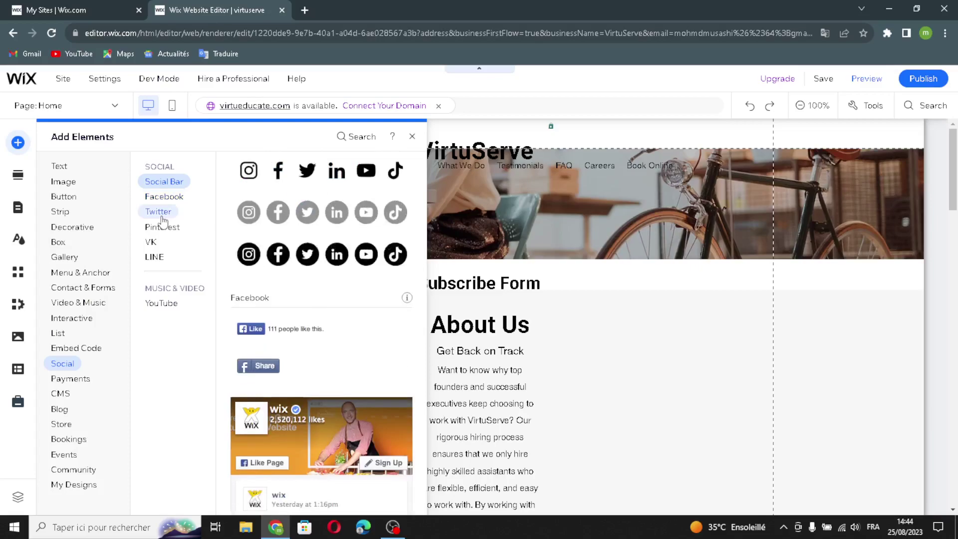
{"action": "left_click", "coordinate": [161, 304]}
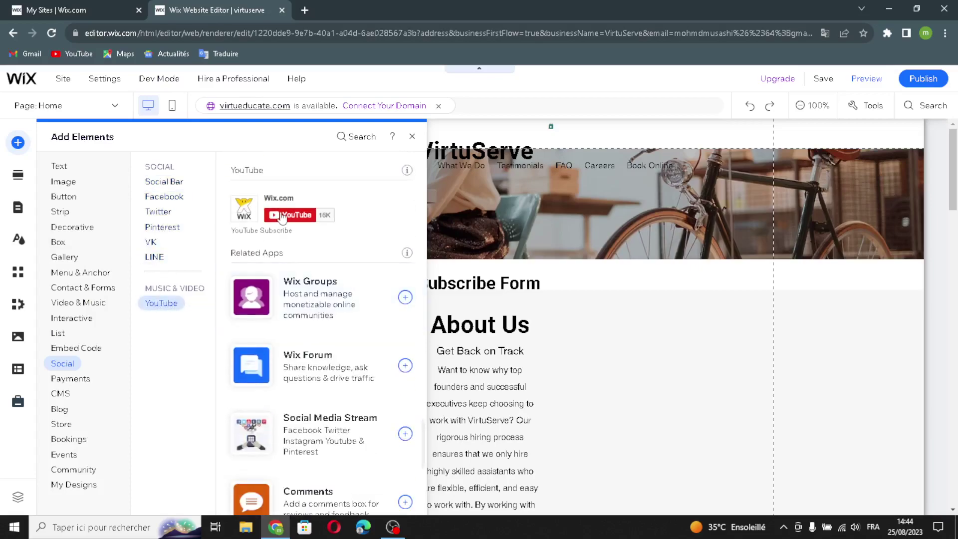
Examine the payments, CMS, blog, store, bookings, events, community and My Designs element categories
{"action": "left_click", "coordinate": [75, 382]}
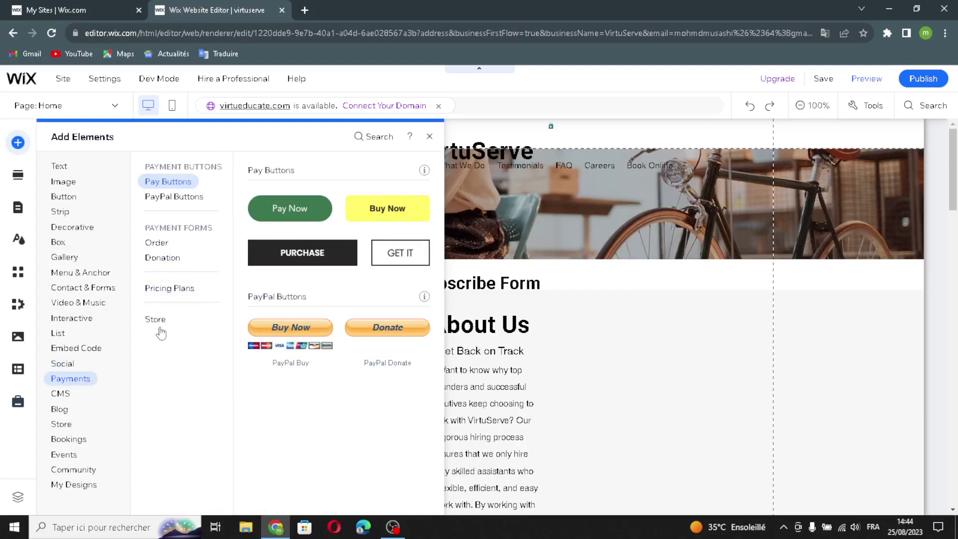
{"action": "left_click", "coordinate": [63, 395]}
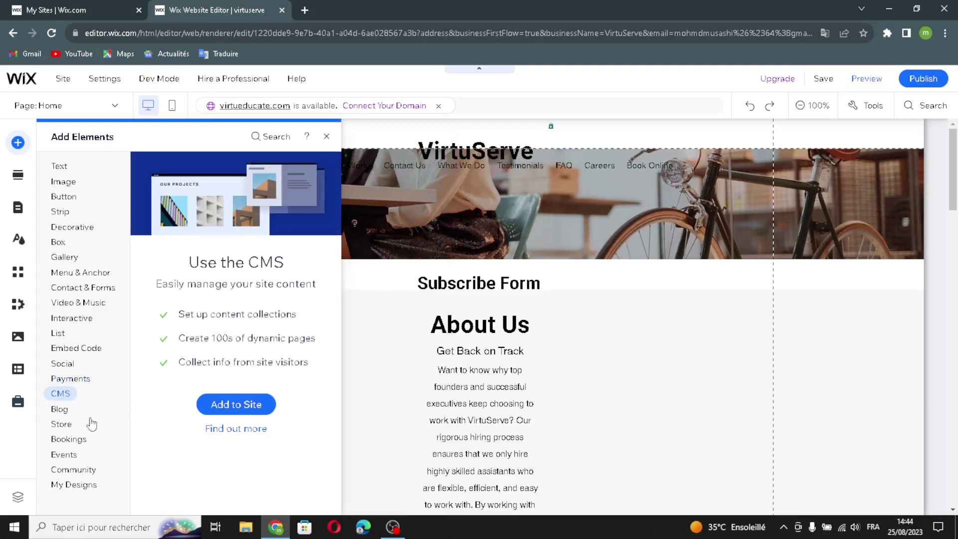
{"action": "left_click", "coordinate": [58, 410]}
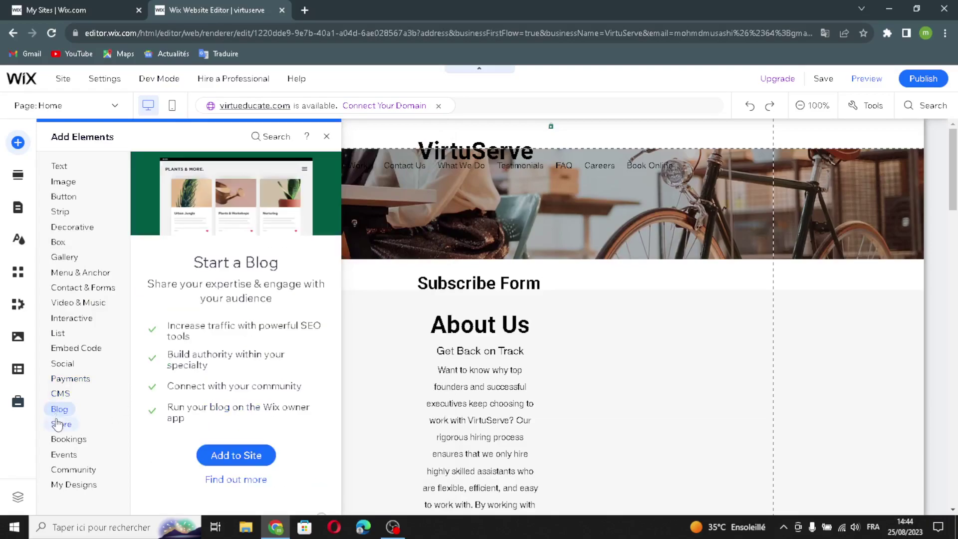
{"action": "left_click", "coordinate": [60, 424]}
{"action": "left_click", "coordinate": [60, 441]}
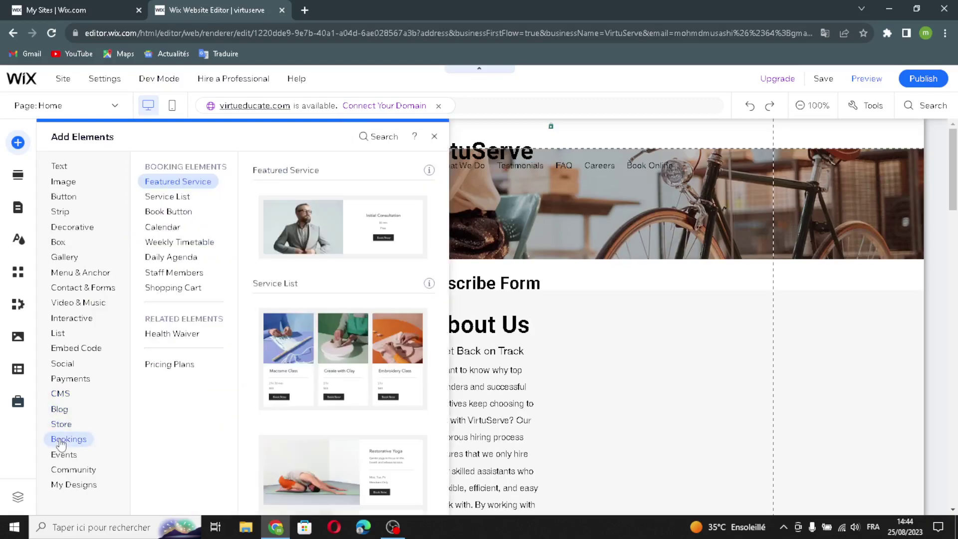
{"action": "left_click", "coordinate": [62, 454]}
{"action": "left_click", "coordinate": [72, 470]}
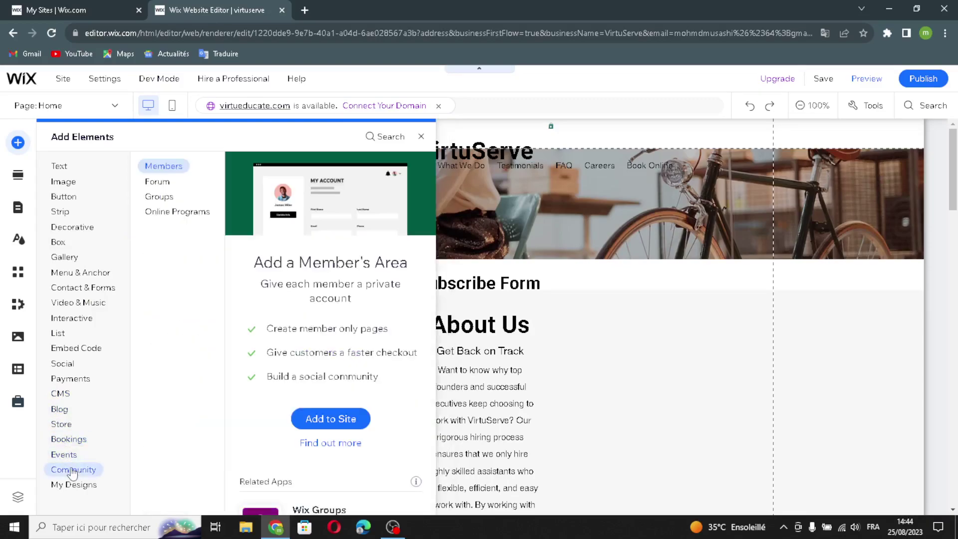
{"action": "left_click", "coordinate": [71, 485]}
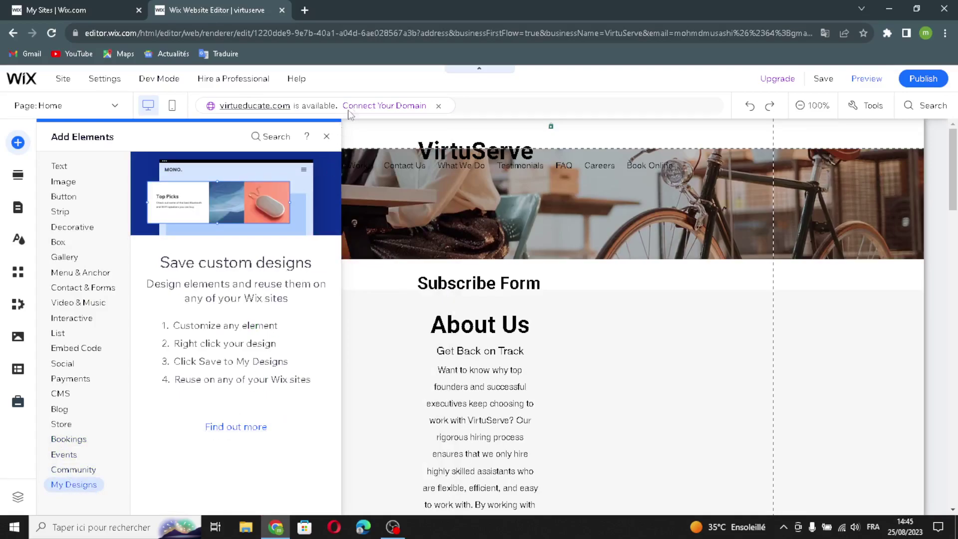
Review the section templates, the site's pages and menu, and the site design options
{"action": "left_click", "coordinate": [25, 183]}
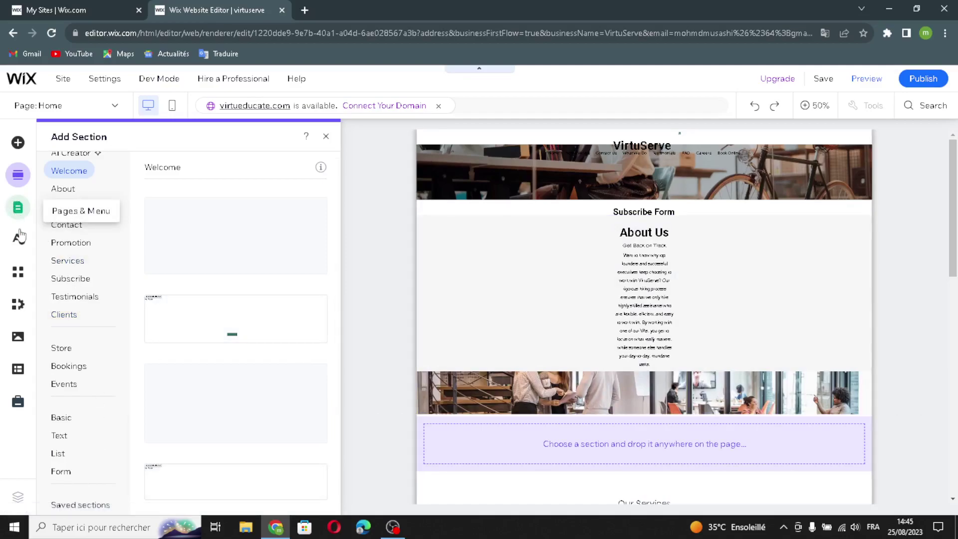
{"action": "left_click", "coordinate": [18, 207]}
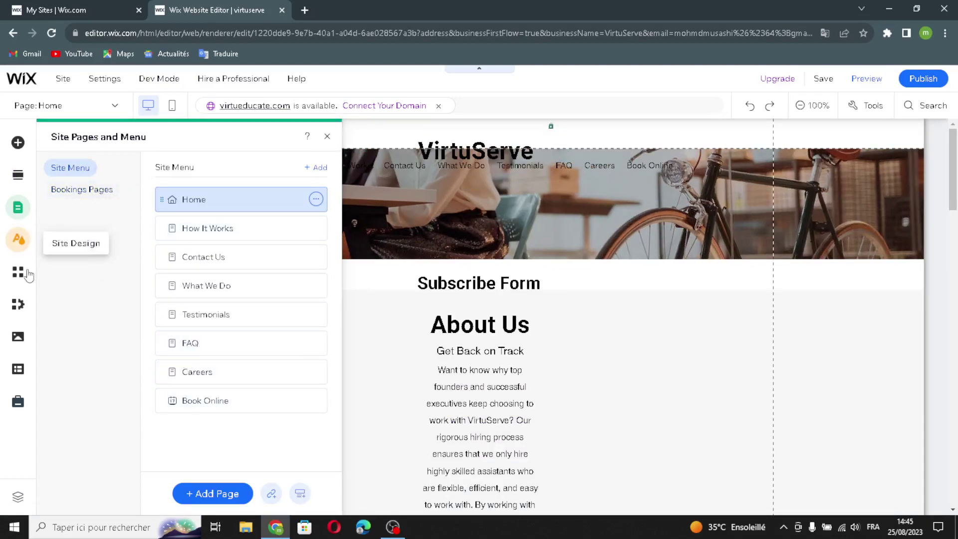
{"action": "left_click", "coordinate": [26, 249]}
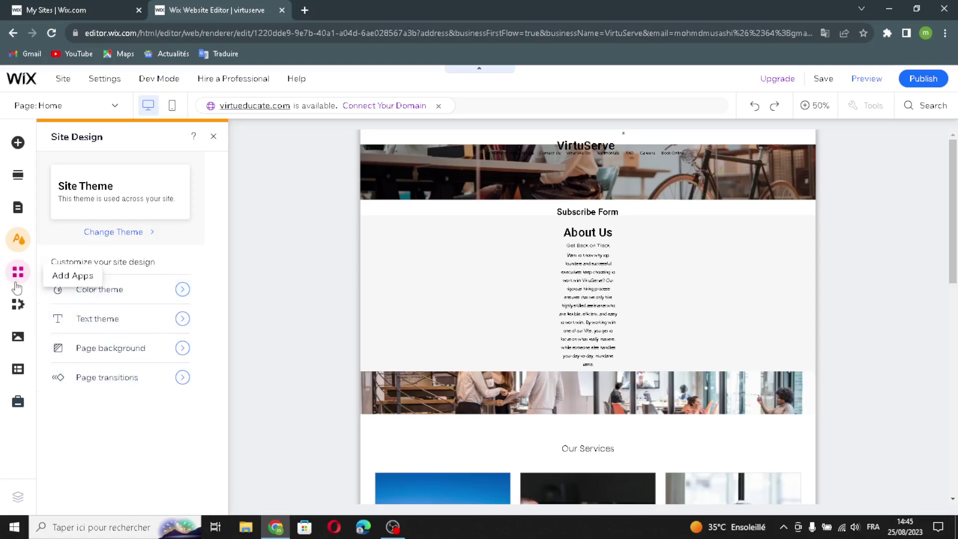
Examine the media options, including upload sources, Photo Studio, Video Maker, and free Wix images and videos
{"action": "left_click", "coordinate": [24, 342]}
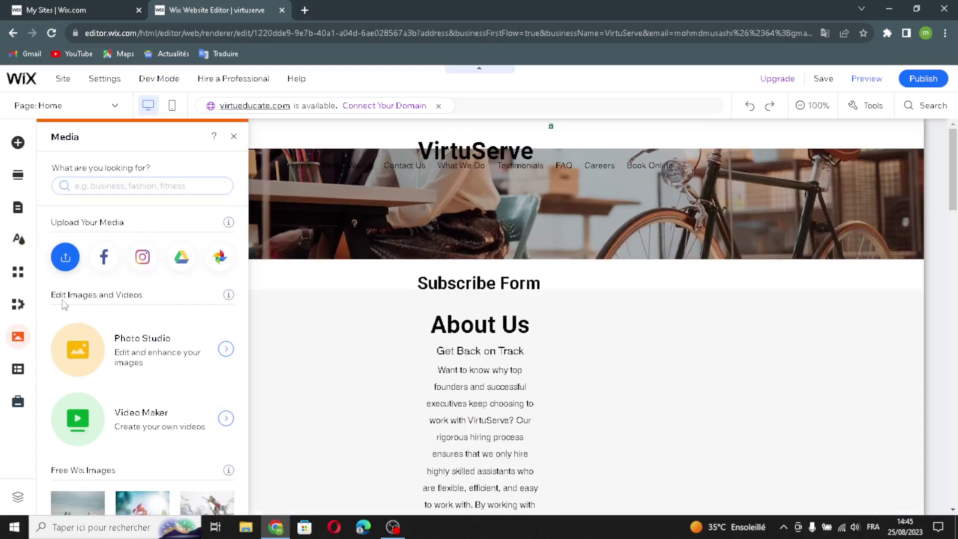
{"action": "scroll", "coordinate": [98, 349], "scroll_direction": "down", "scroll_amount": 3}
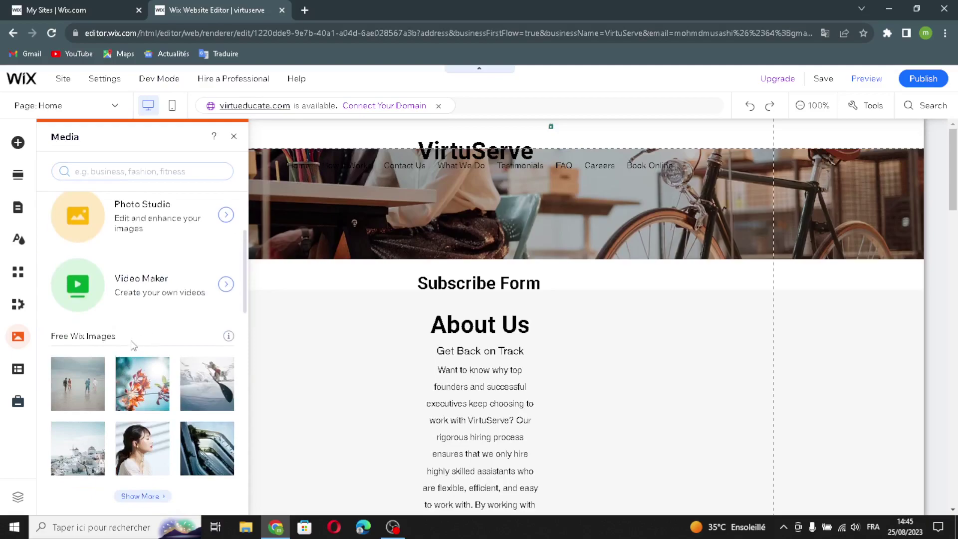
{"action": "scroll", "coordinate": [133, 344], "scroll_direction": "down", "scroll_amount": 4}
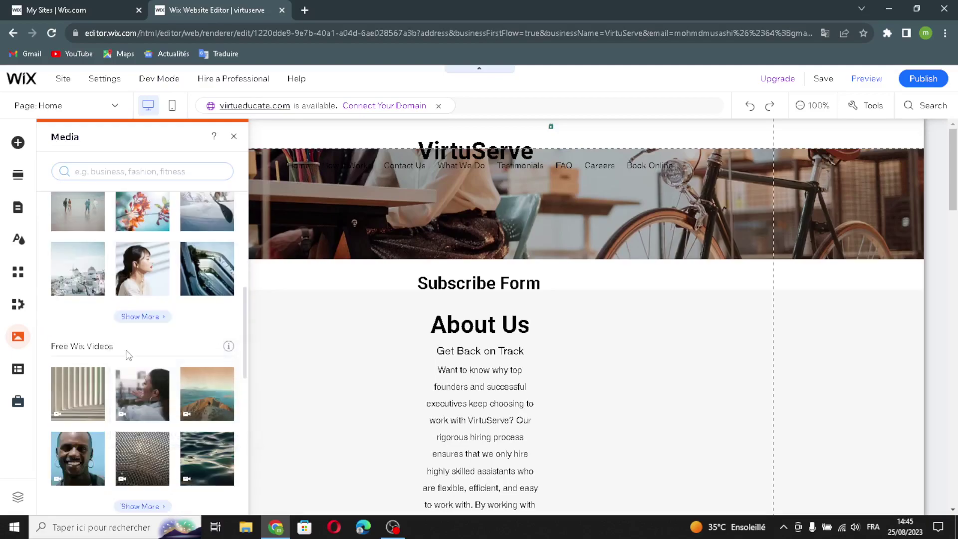
Review the CMS features and the Marketing & SEO tools, and return to the page canvas
{"action": "left_click", "coordinate": [25, 372]}
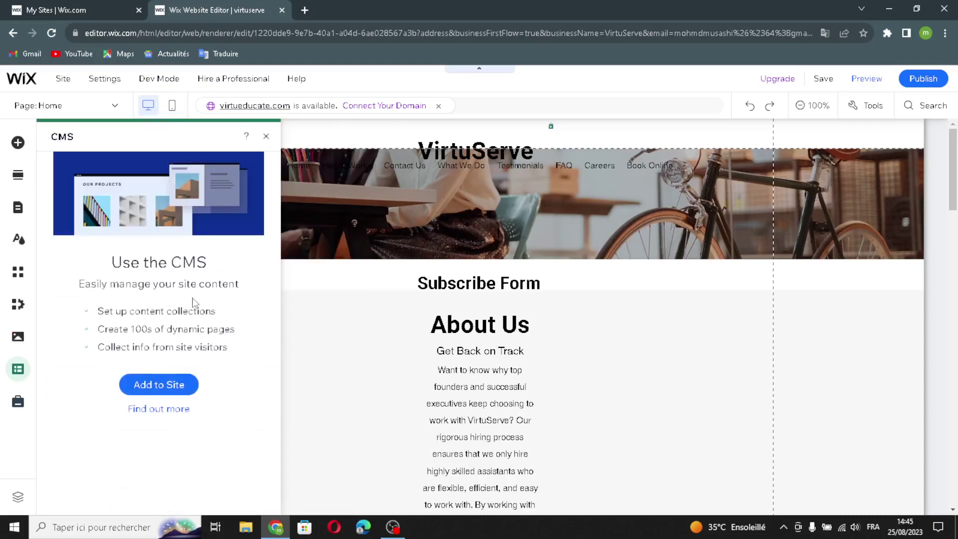
{"action": "left_click", "coordinate": [19, 404]}
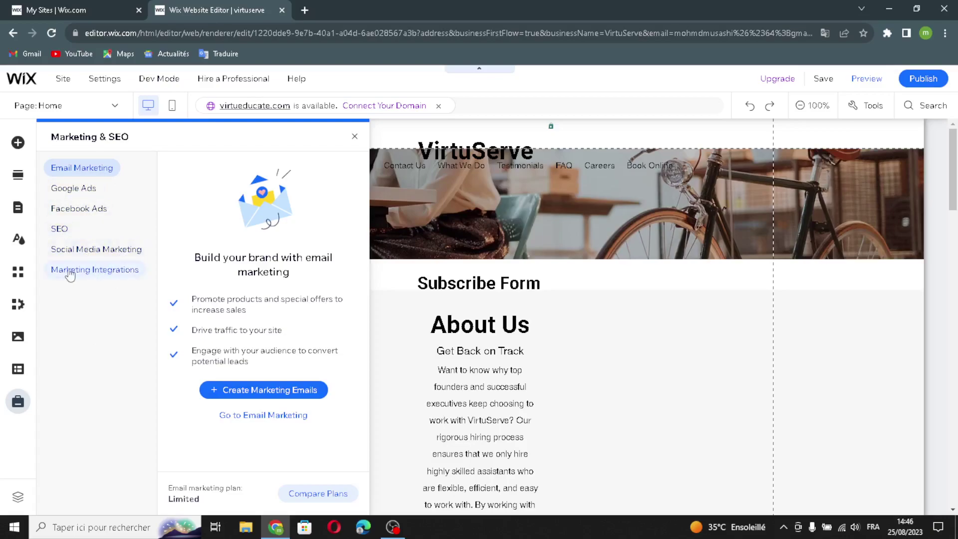
{"action": "left_click", "coordinate": [355, 136]}
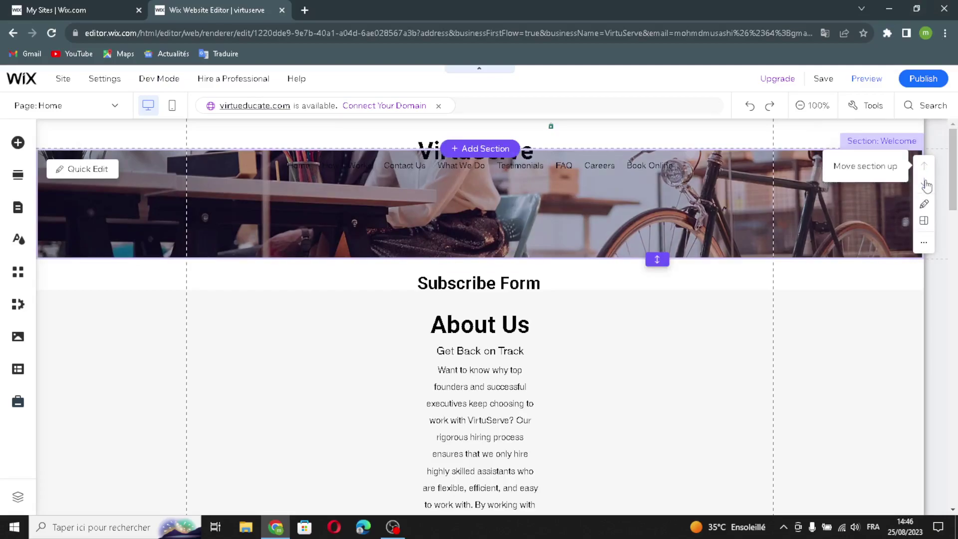
Show the additional actions available for the Welcome section
{"action": "left_click", "coordinate": [924, 246]}
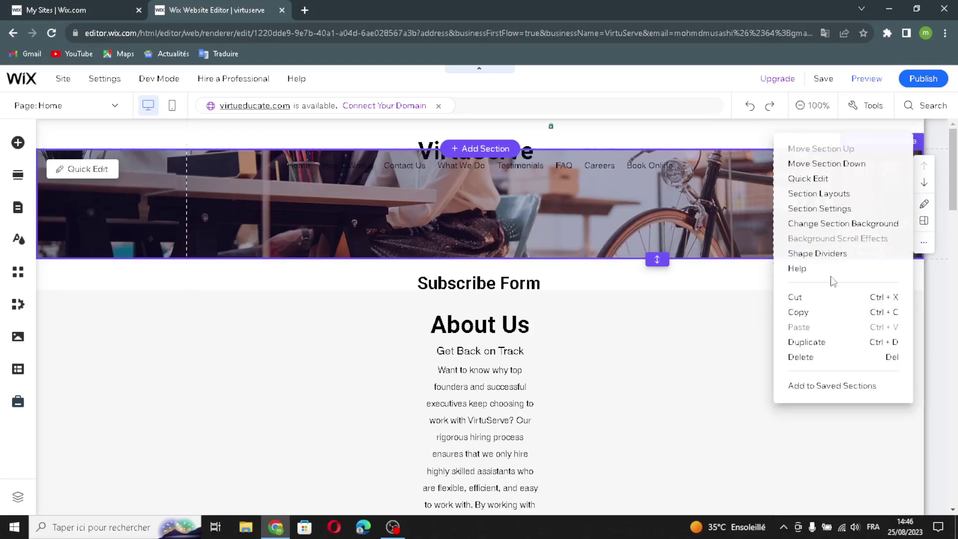